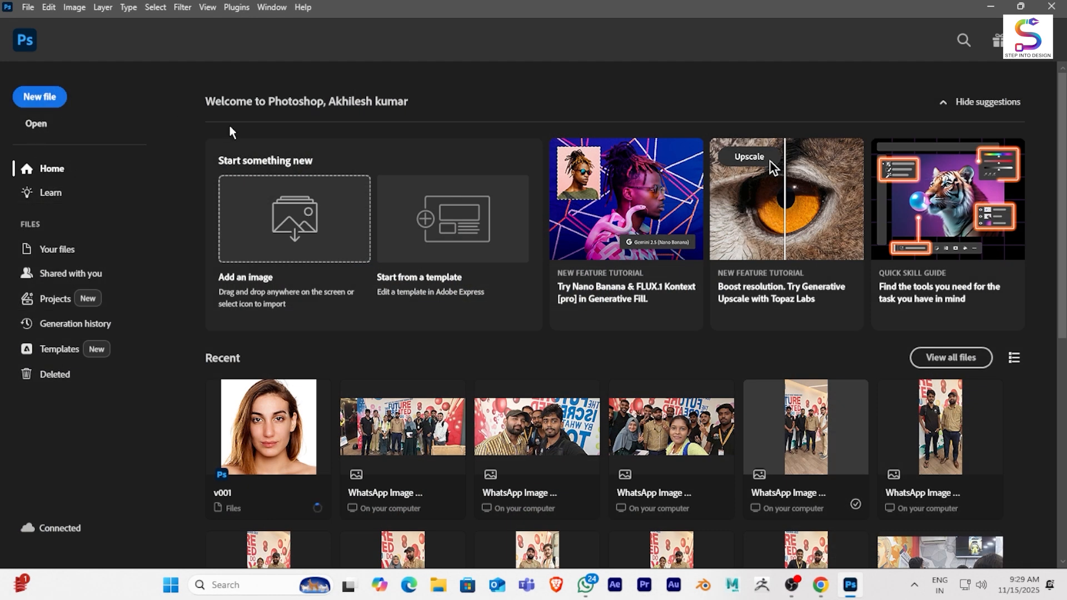
- Create a new 1080 x 1080 px RGB document at 300 ppi with a white background
key("ctrl+n")
left_click(660, 194)
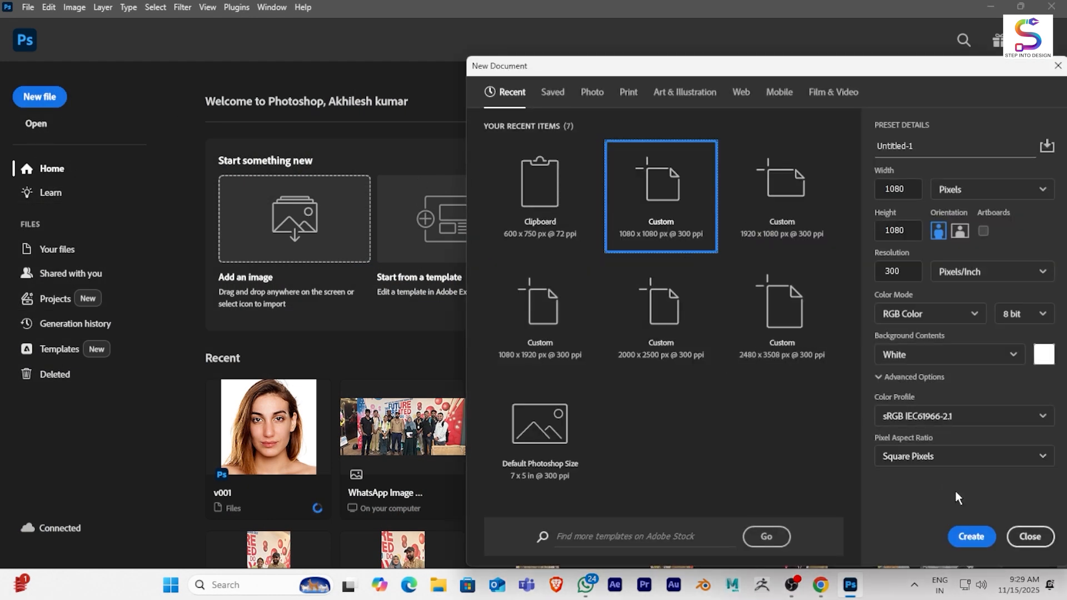
left_click(969, 537)
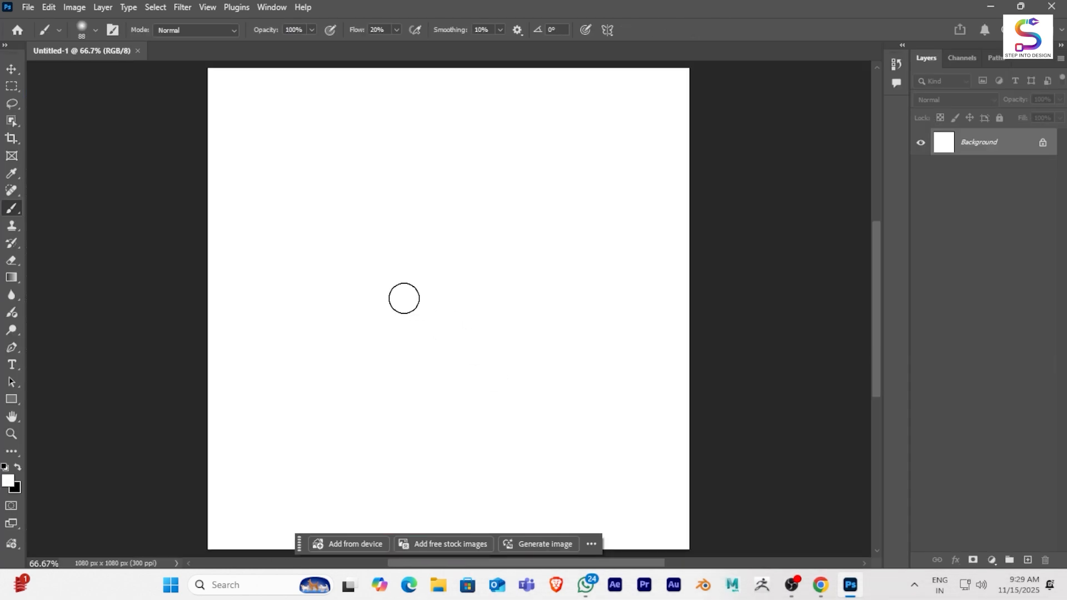
- Paste the copied portrait into the document and scale it up to fill the whole canvas
key("ctrl+v")
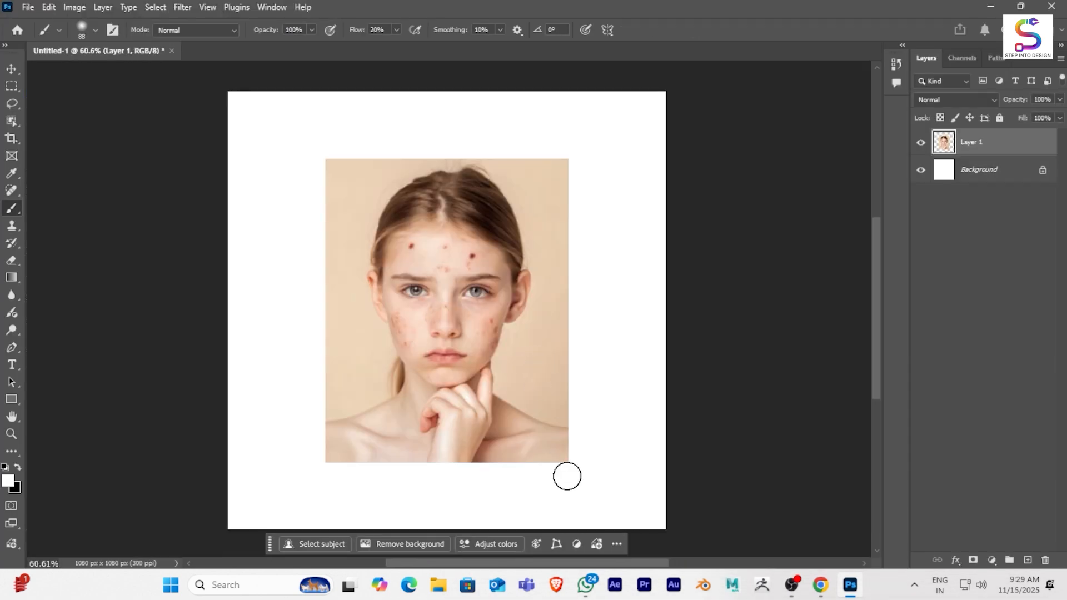
key("v")
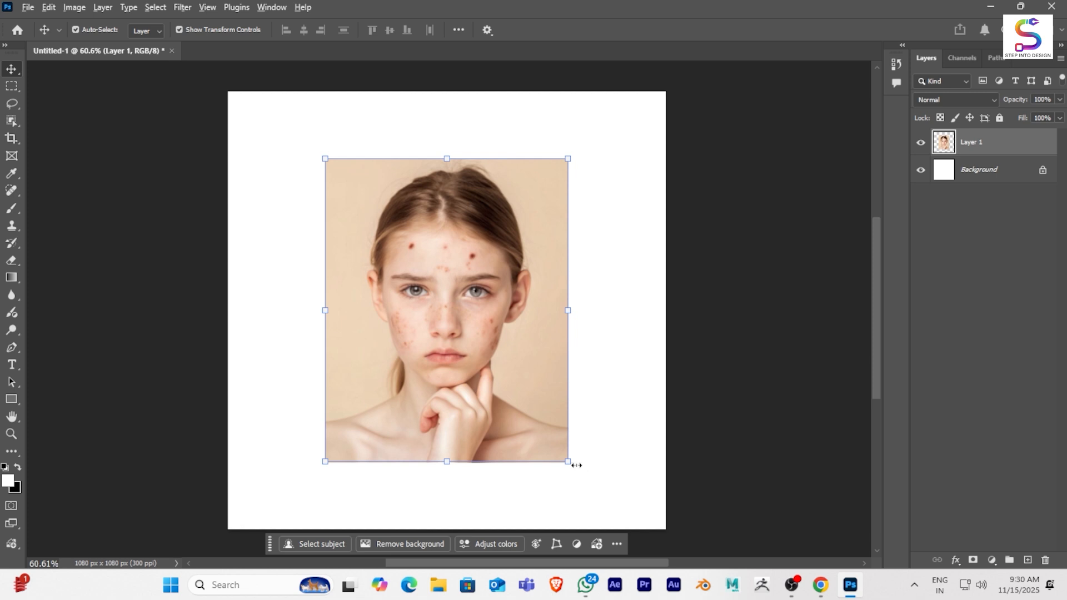
left_click_drag(572, 462, 714, 531)
key("Return")
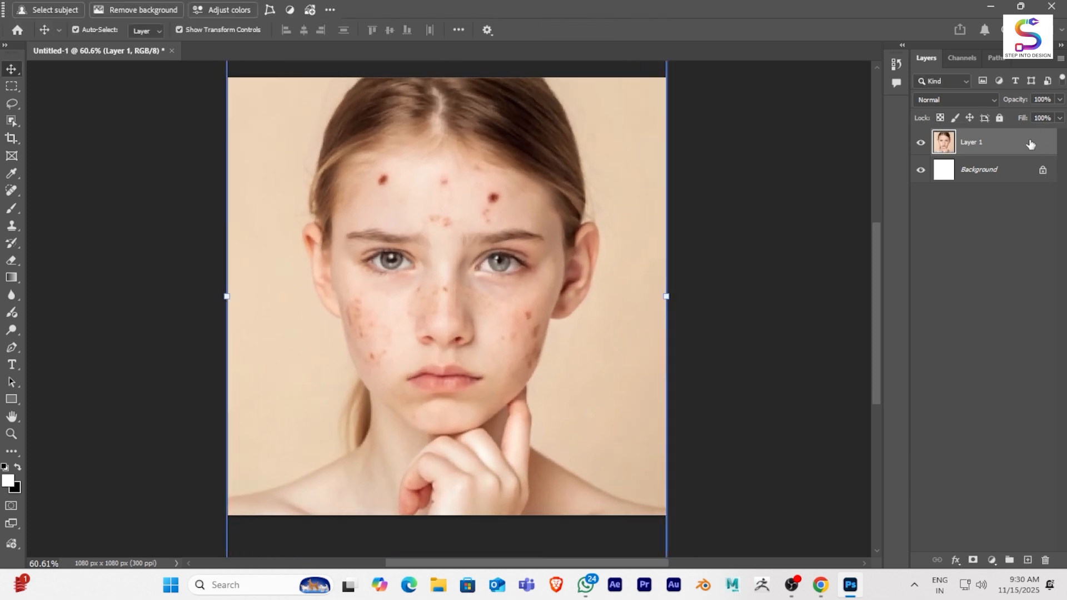
- Duplicate the portrait layer and remove the forehead blemishes on the copy with the Spot Healing Brush
key("ctrl+j")
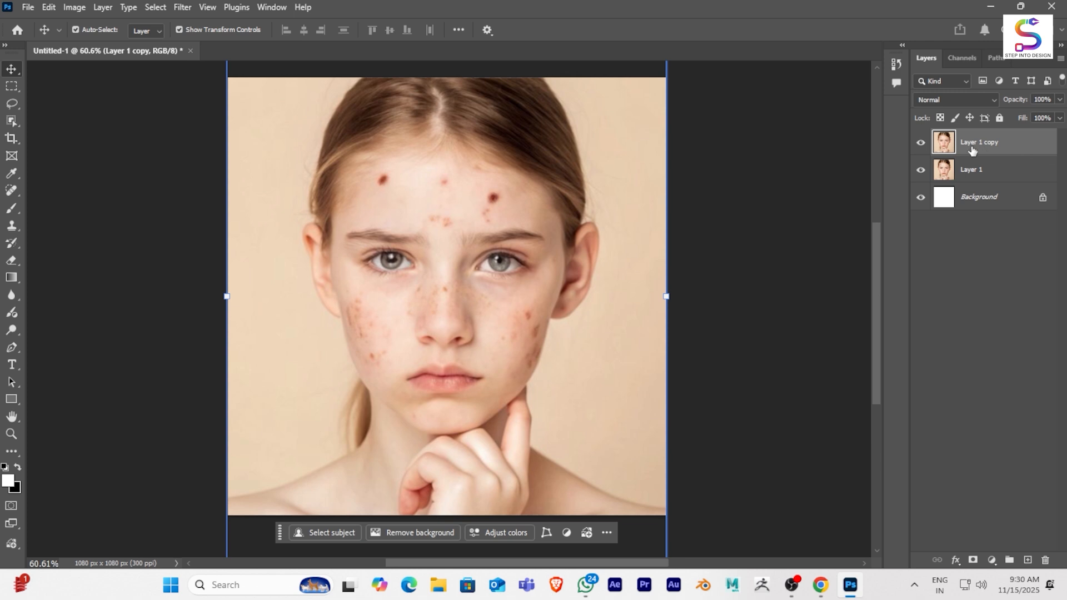
scroll(420, 220, "up", 3)
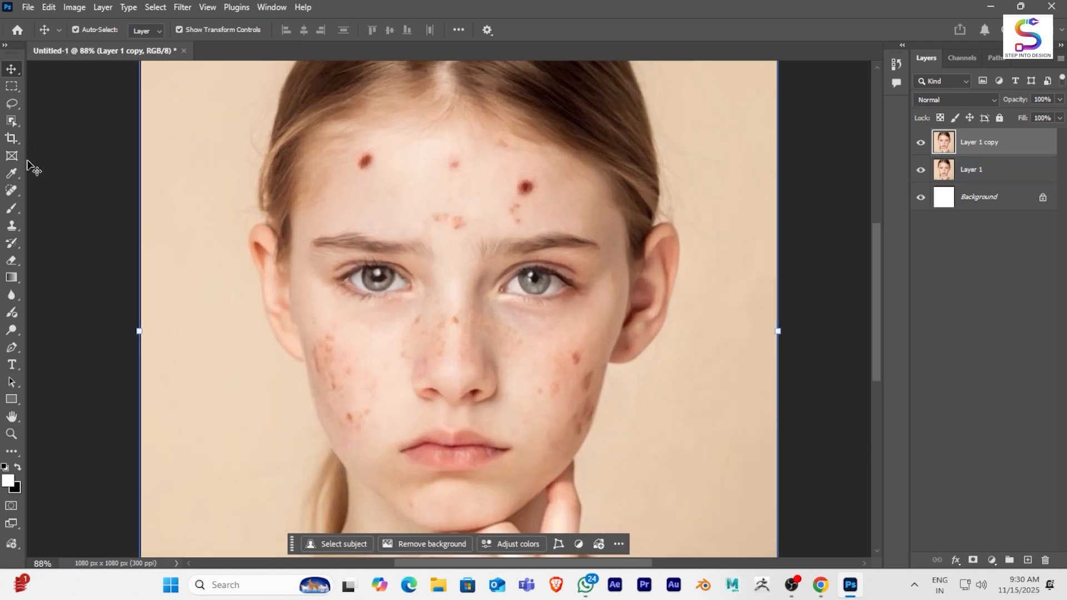
left_click(13, 191)
scroll(390, 212, "up", 2)
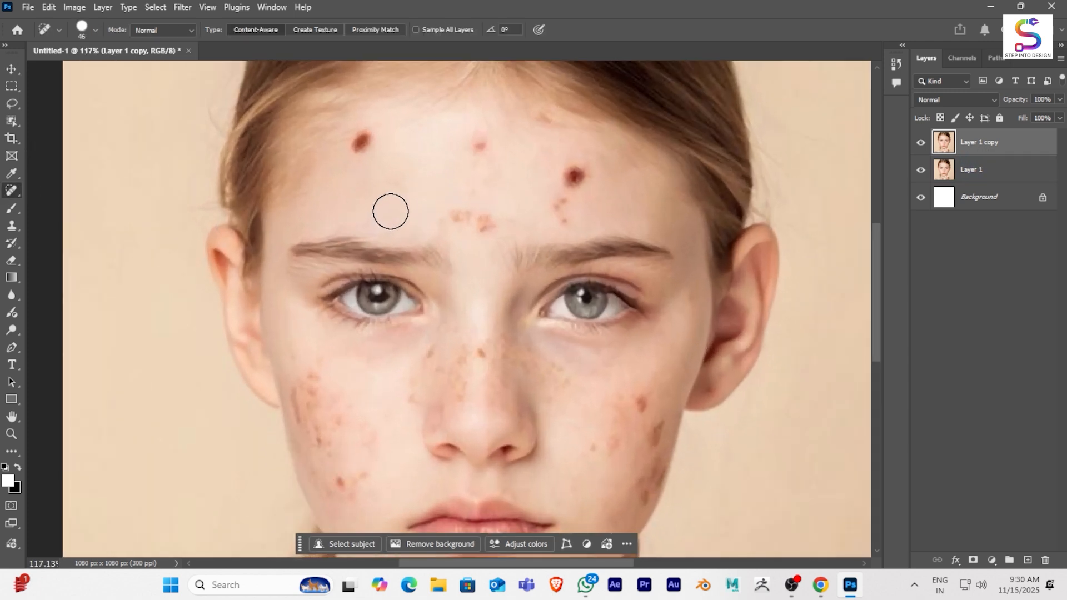
left_click(359, 144)
left_click(480, 146)
left_click(577, 176)
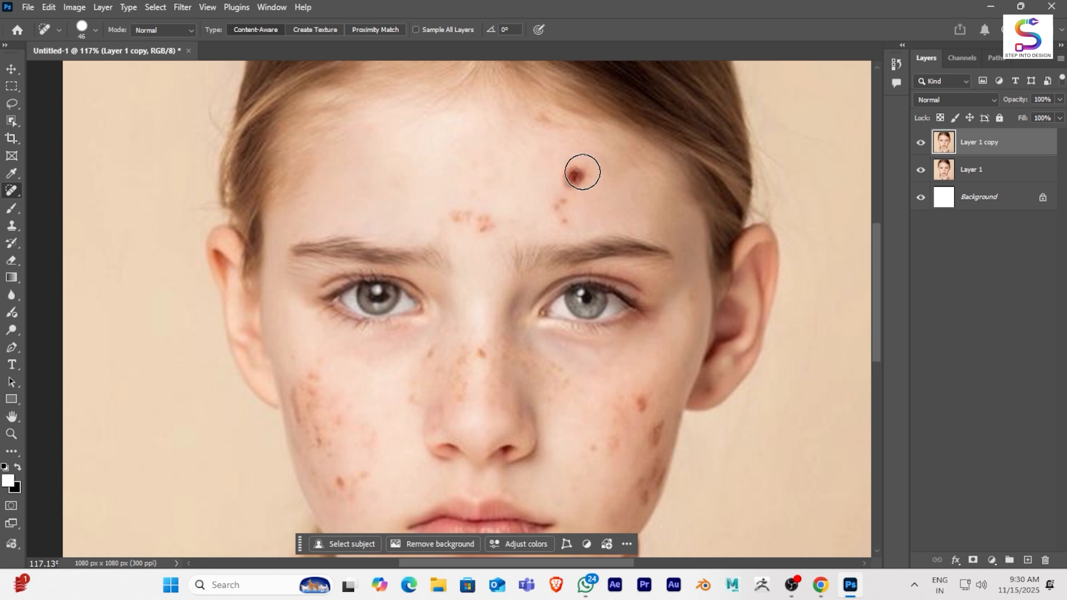
left_click(556, 208)
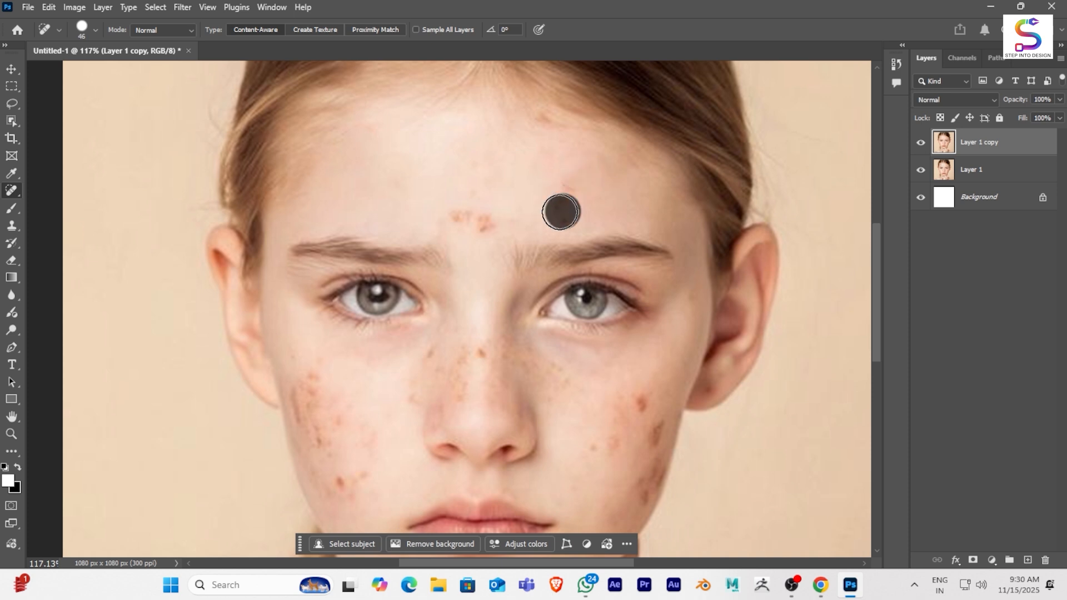
left_click(461, 222)
left_click(481, 224)
left_click(457, 216)
- Heal the spots on the cheek at the right side of the face, using a smaller brush along the jaw edge
scroll(550, 252, "down", 1)
left_click_drag(491, 251, 451, 161)
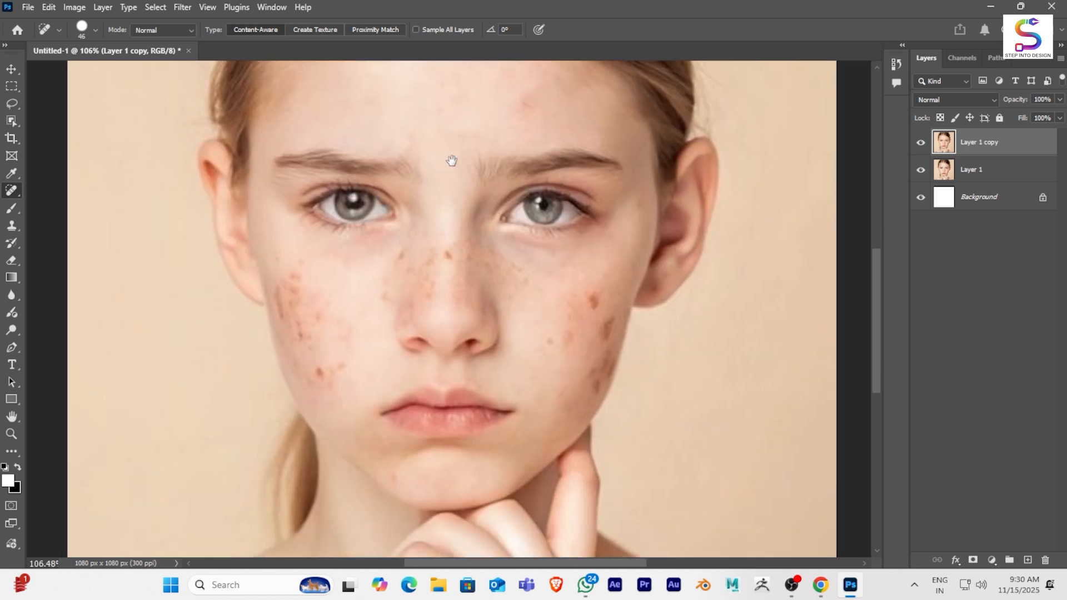
left_click(592, 299)
scroll(605, 331, "up", 2)
left_click(604, 325)
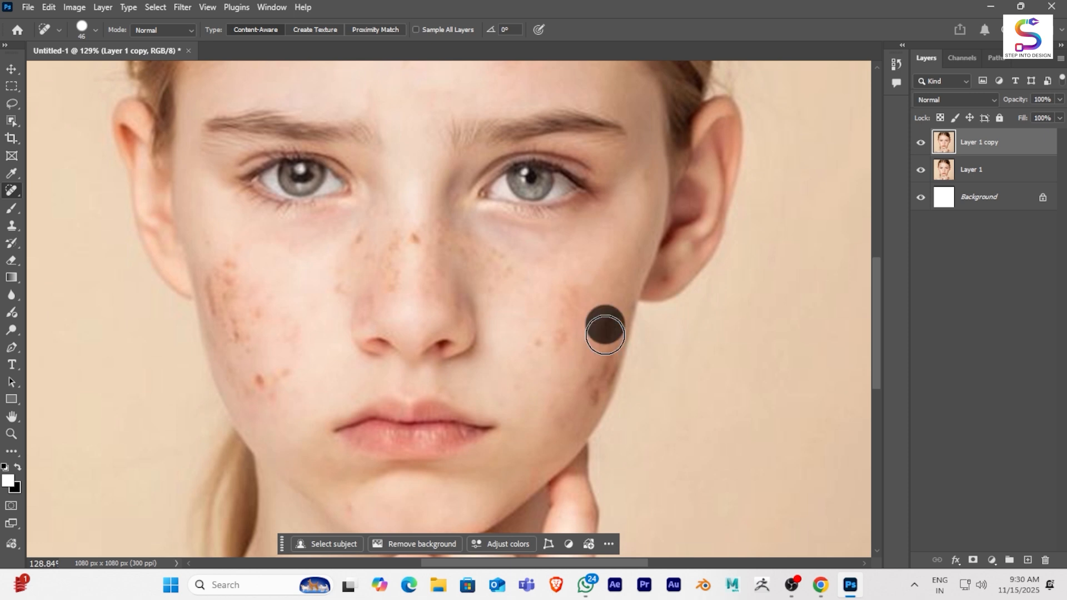
left_click_drag(592, 324, 568, 349)
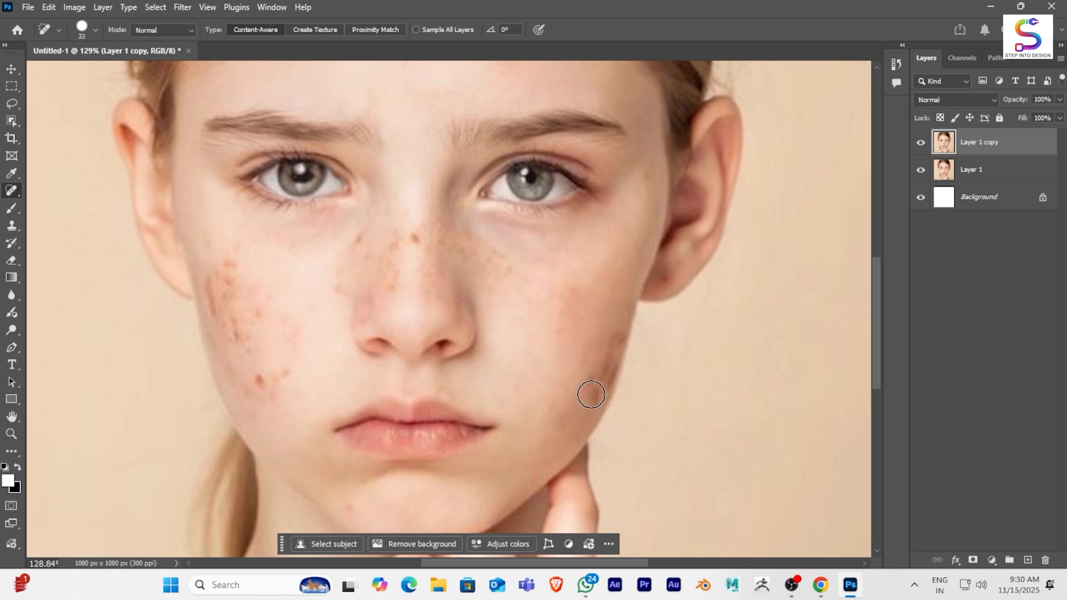
left_click(608, 355)
left_click(615, 334)
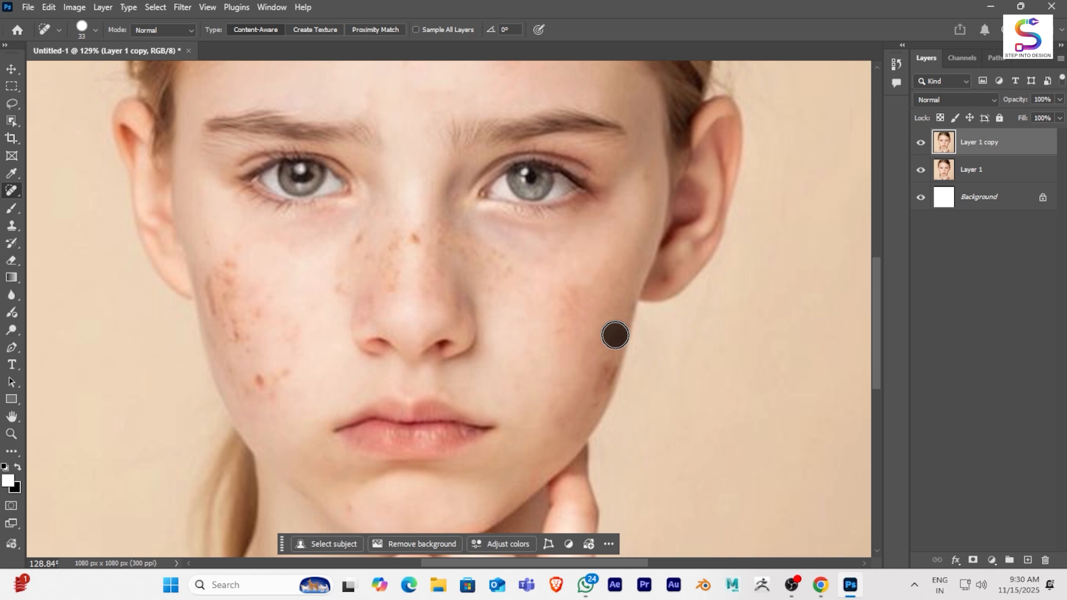
left_click(601, 371)
- Heal the freckle-like spots on the bridge and side of the nose
left_click(415, 234)
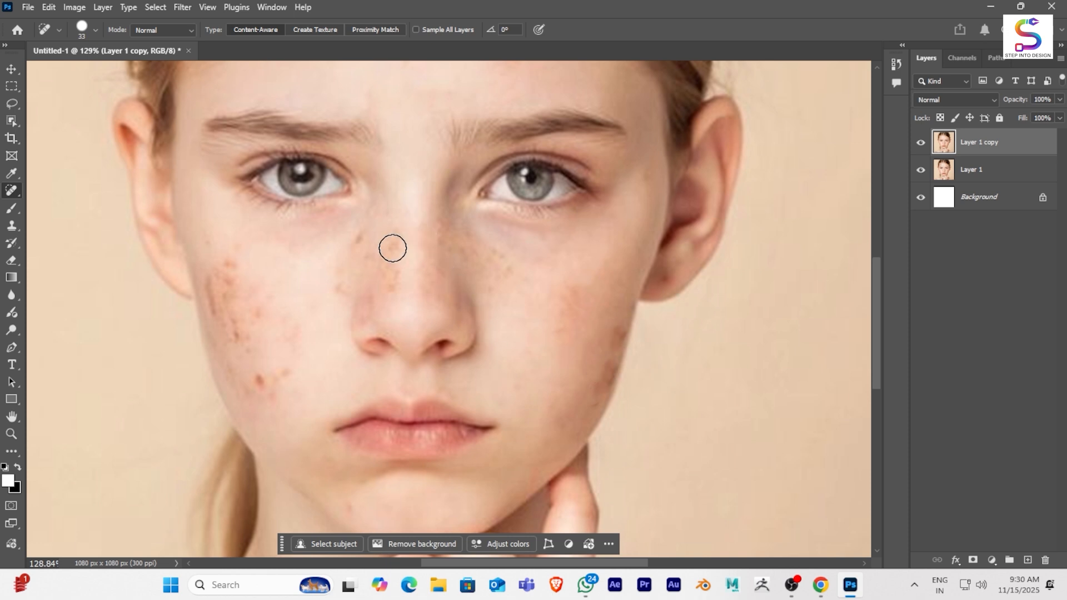
left_click(392, 249)
left_click(355, 243)
- Heal the cluster of red spots on the cheek at the left side of the face
scroll(350, 302, "down", 3)
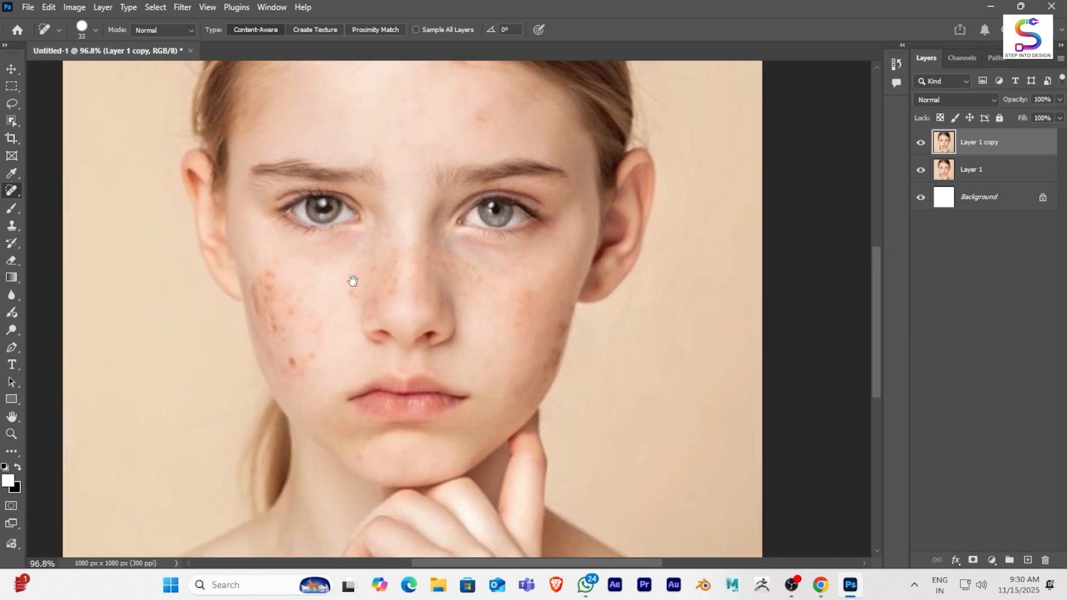
left_click_drag(352, 284, 466, 239)
scroll(432, 309, "up", 2)
left_click(428, 300)
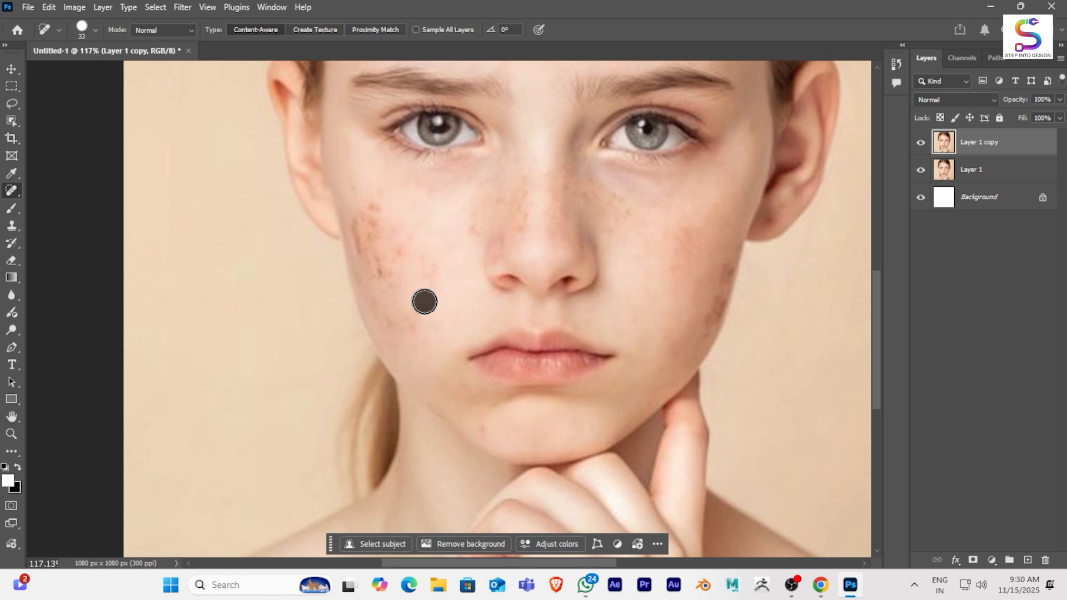
left_click(381, 270)
left_click(379, 265)
left_click(374, 226)
left_click(372, 205)
left_click(358, 242)
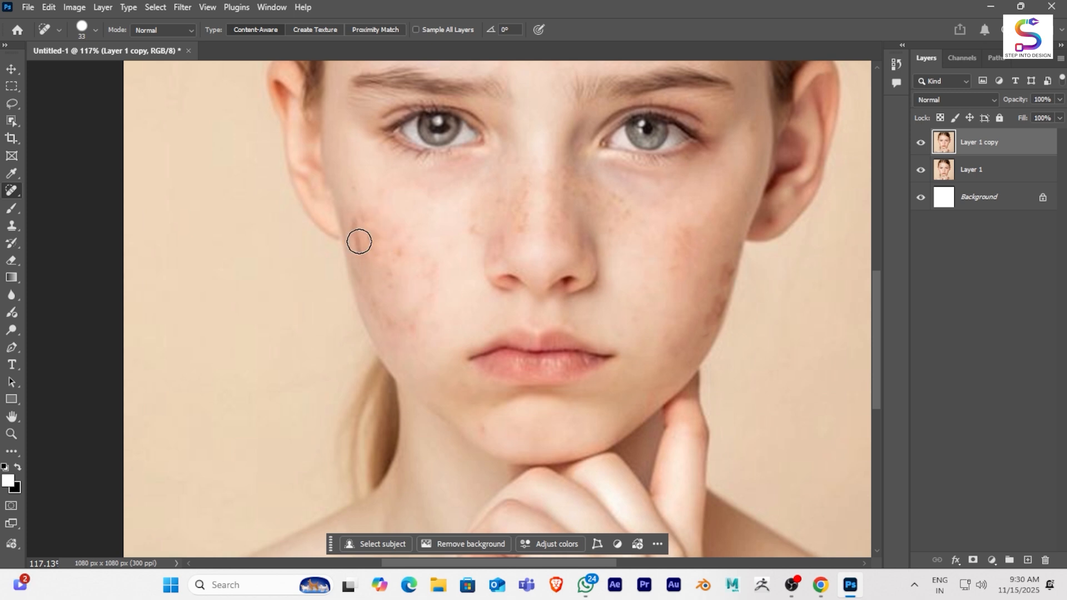
left_click(405, 252)
left_click(353, 230)
left_click(362, 213)
- Duplicate the retouched layer and convert the new copy to a smart object
scroll(482, 236, "down", 10)
left_click_drag(517, 236, 496, 283)
scroll(631, 297, "up", 3)
mouse_move(576, 252)
left_mouse_down()
mouse_move(619, 270)
mouse_move(617, 288)
mouse_move(596, 285)
mouse_move(598, 292)
left_mouse_up()
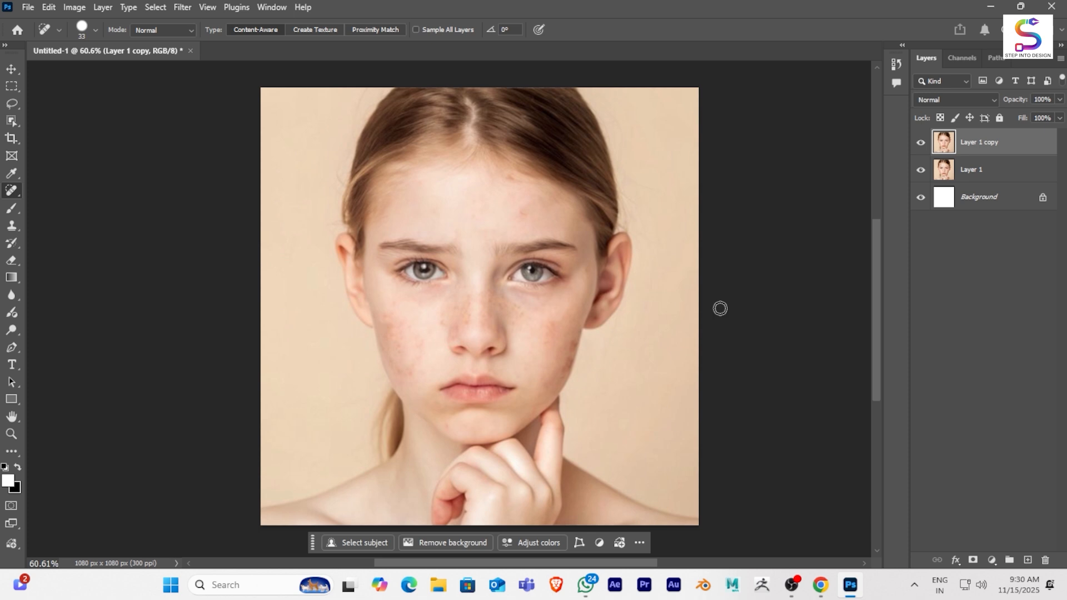
key("ctrl+j")
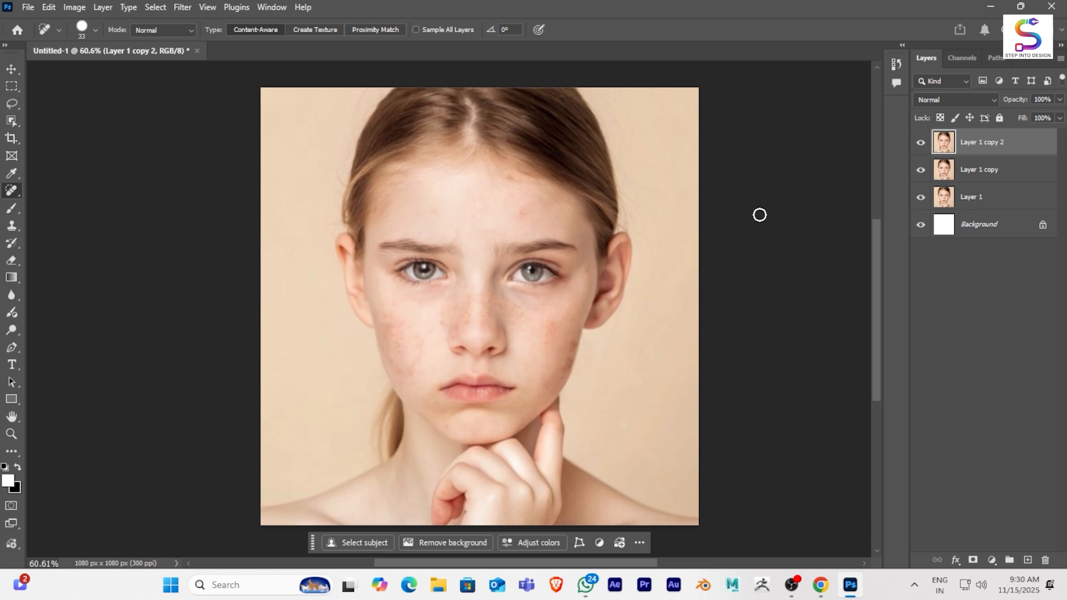
right_click(998, 144)
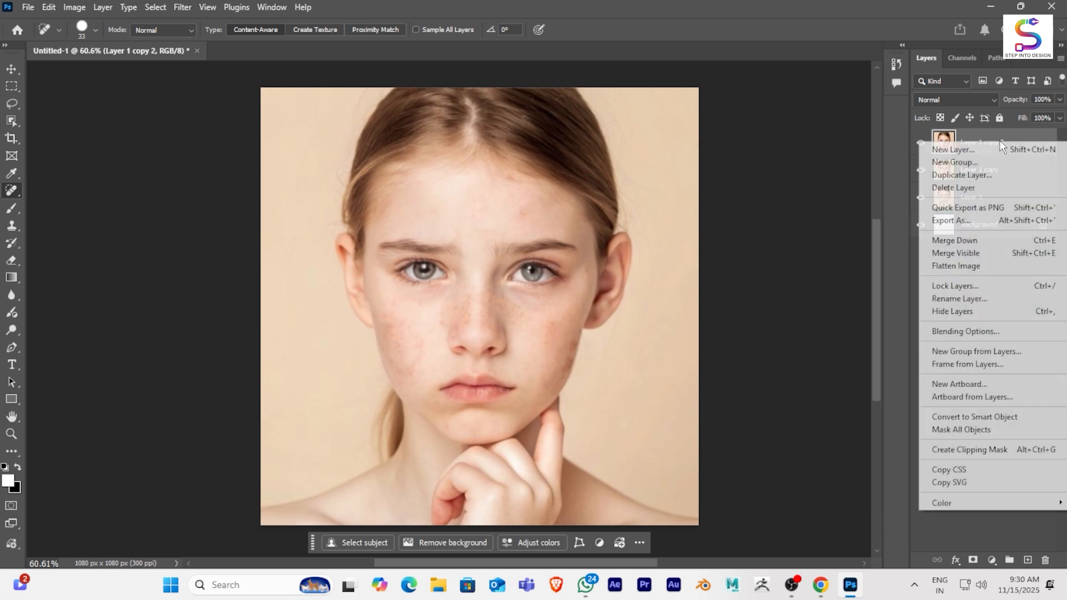
left_click(971, 416)
- Set the smart object's blend mode to Vivid Light and invert its colours
left_click(952, 100)
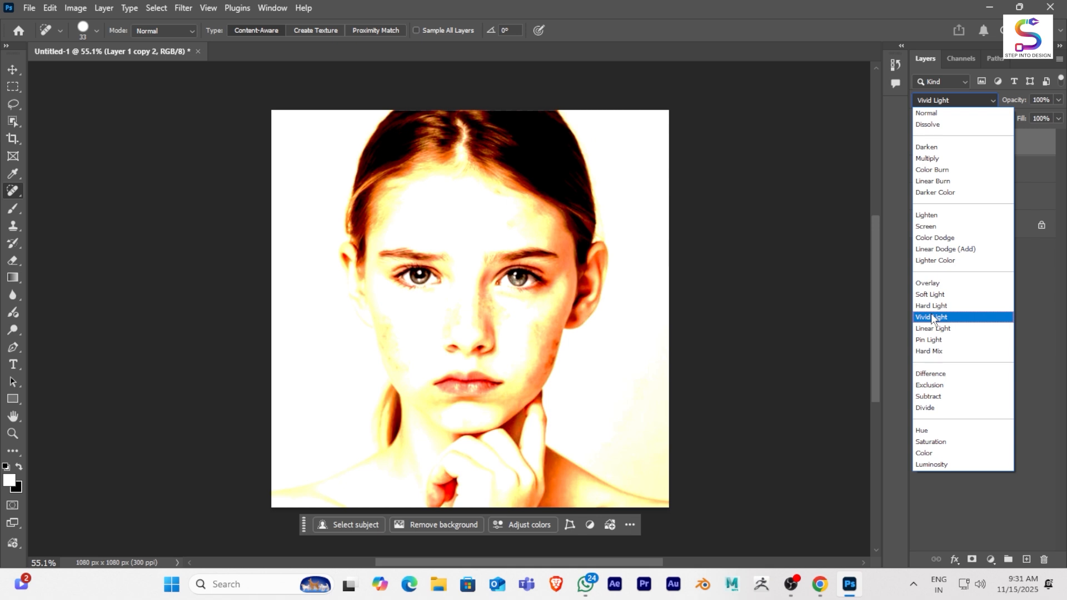
left_click(931, 317)
left_click(81, 8)
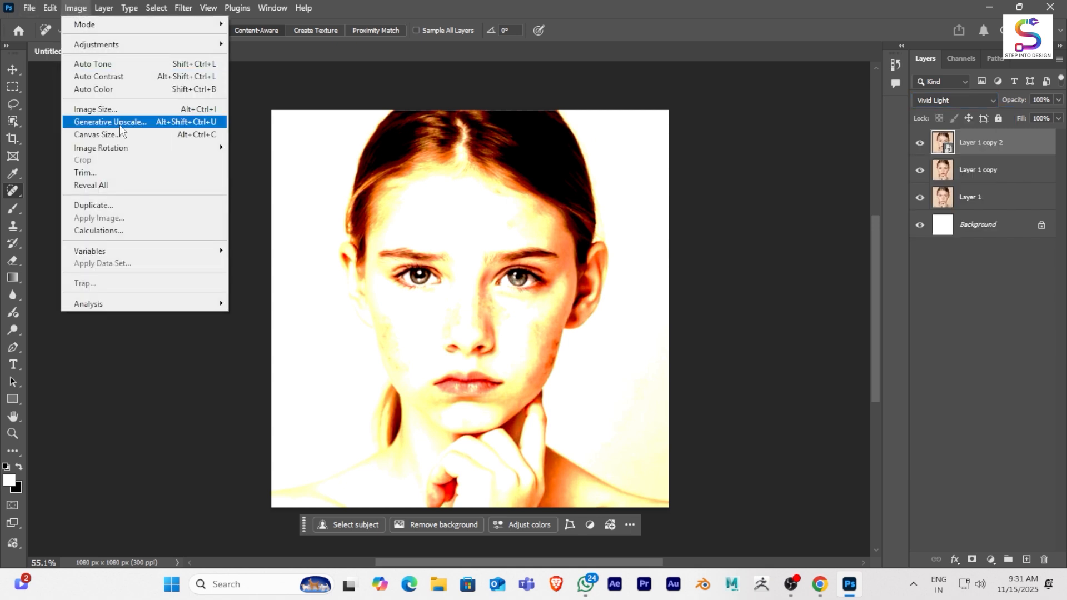
mouse_move(121, 46)
left_click(276, 198)
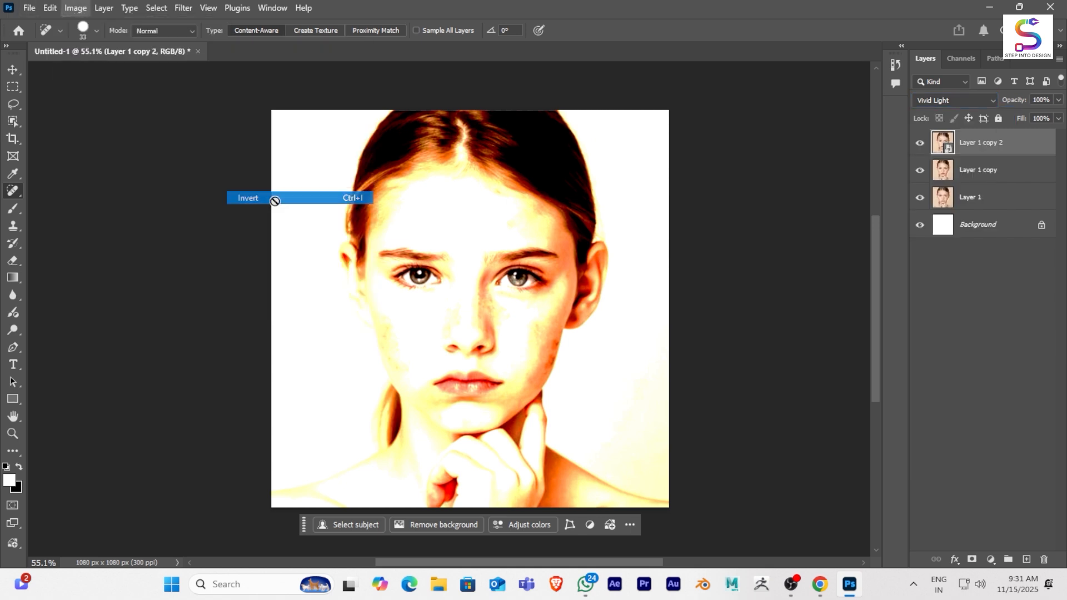
- Apply a High Pass filter with a radius of 12.5 pixels to the inverted smart object
scroll(537, 244, "up", 1)
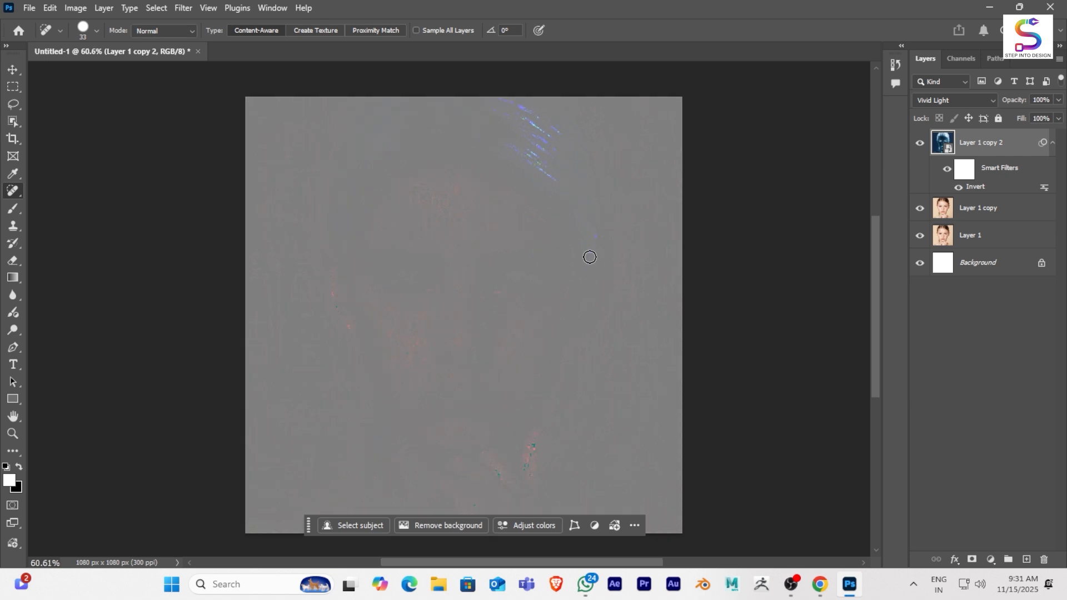
left_click(185, 8)
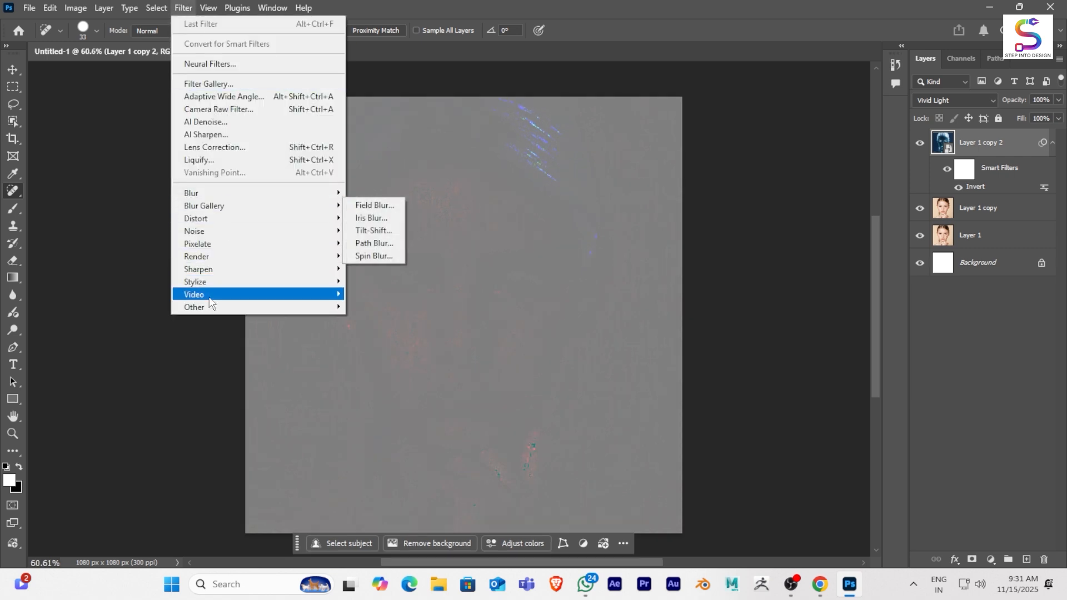
mouse_move(212, 313)
left_click(378, 319)
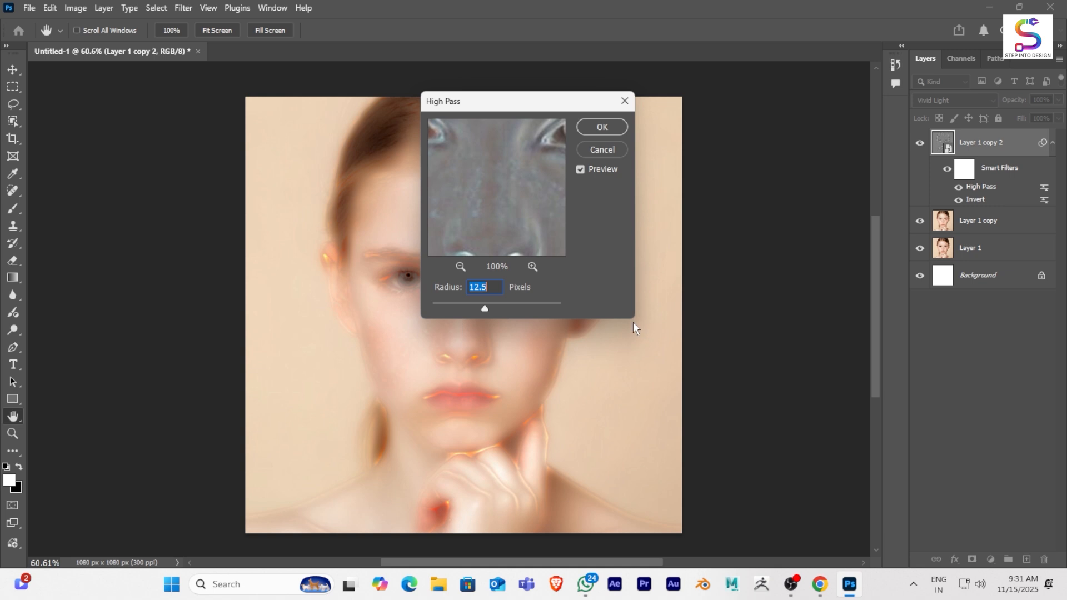
left_click_drag(514, 114, 767, 133)
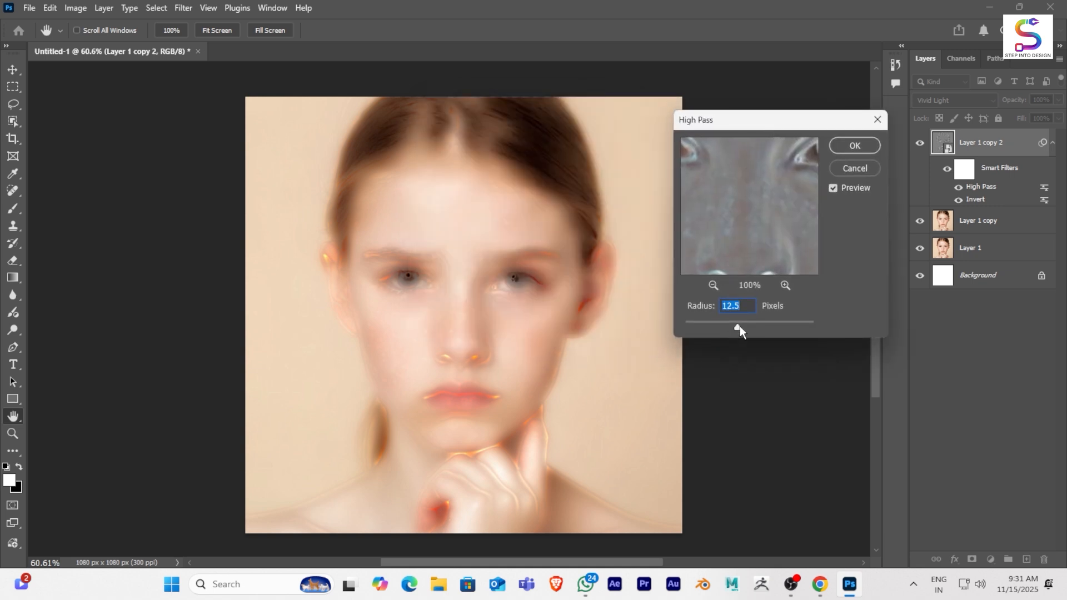
mouse_move(739, 325)
left_mouse_down()
mouse_move(763, 328)
mouse_move(738, 329)
left_mouse_up()
left_click(713, 304)
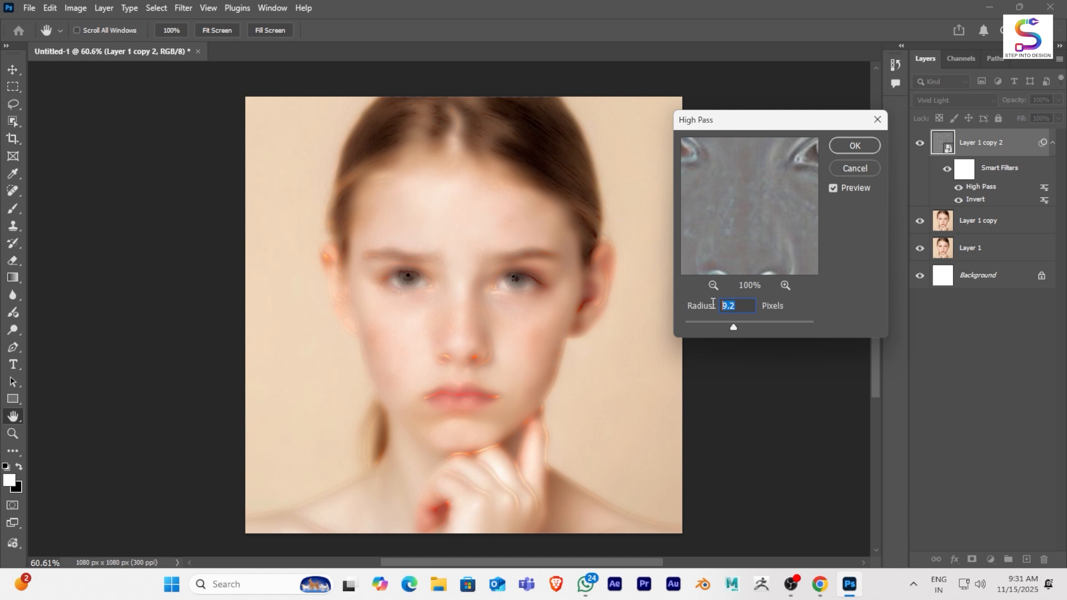
type("13")
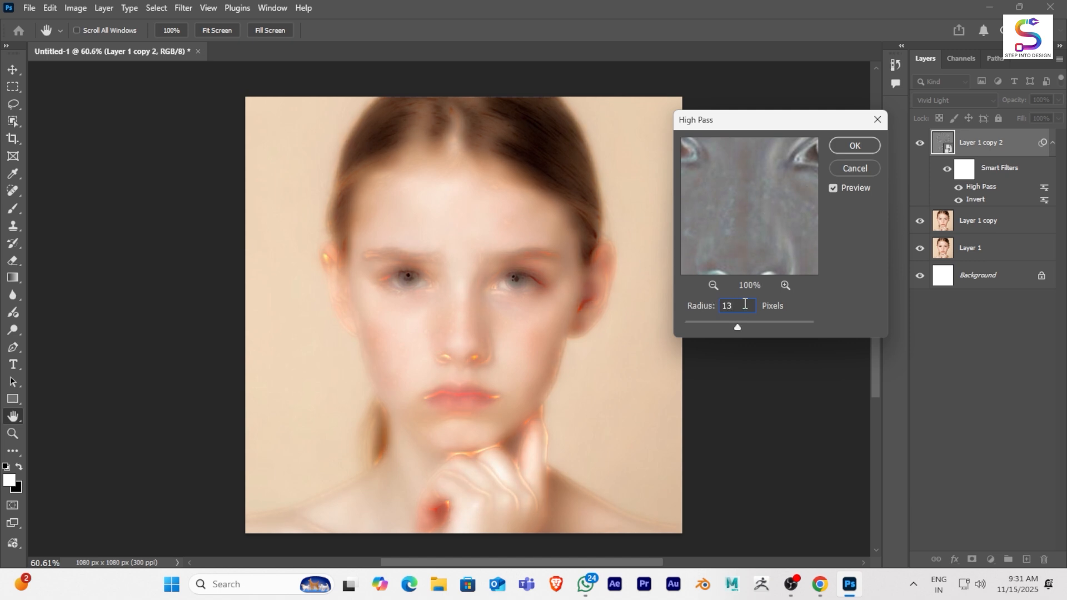
key("BackSpace")
type(".")
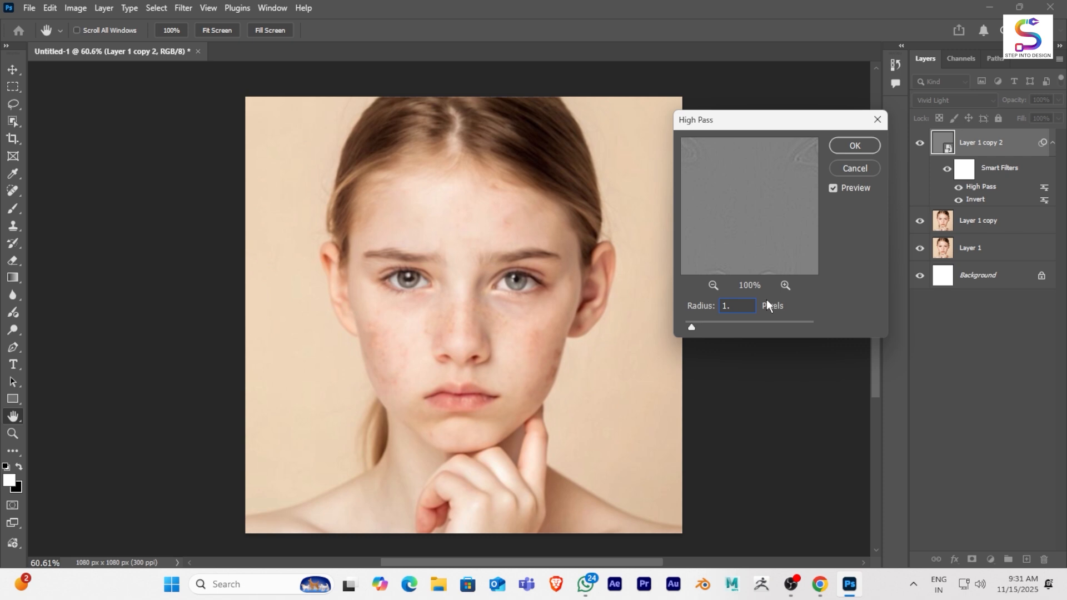
type("5")
key("BackSpace")
key("BackSpace")
type("12.")
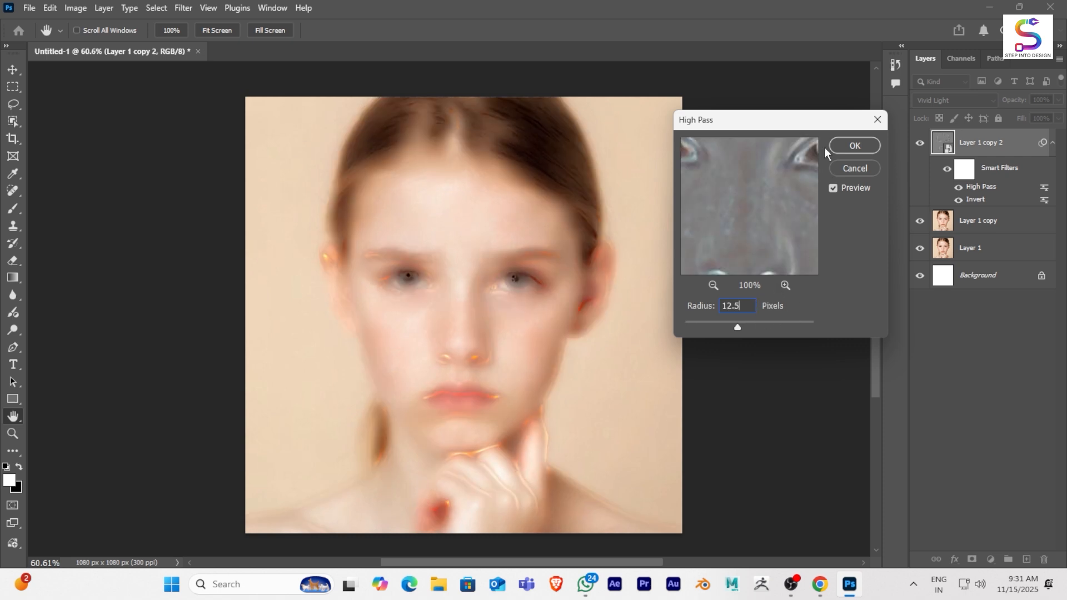
left_click(854, 146)
key("j")
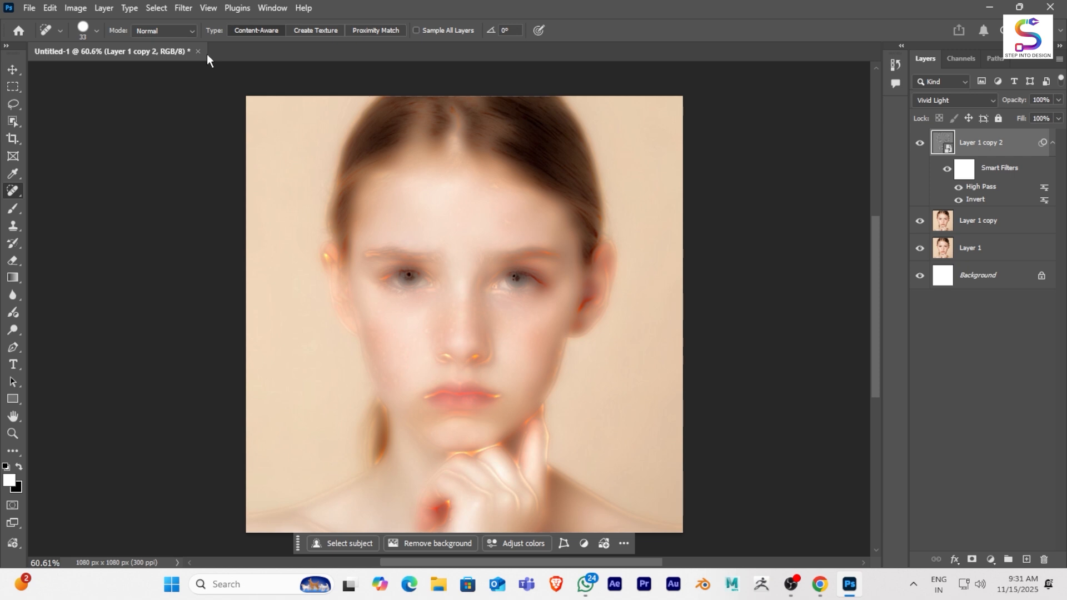
- Apply a Gaussian Blur filter with a radius of 3 pixels to the inverted Vivid Light smart object
left_click(186, 8)
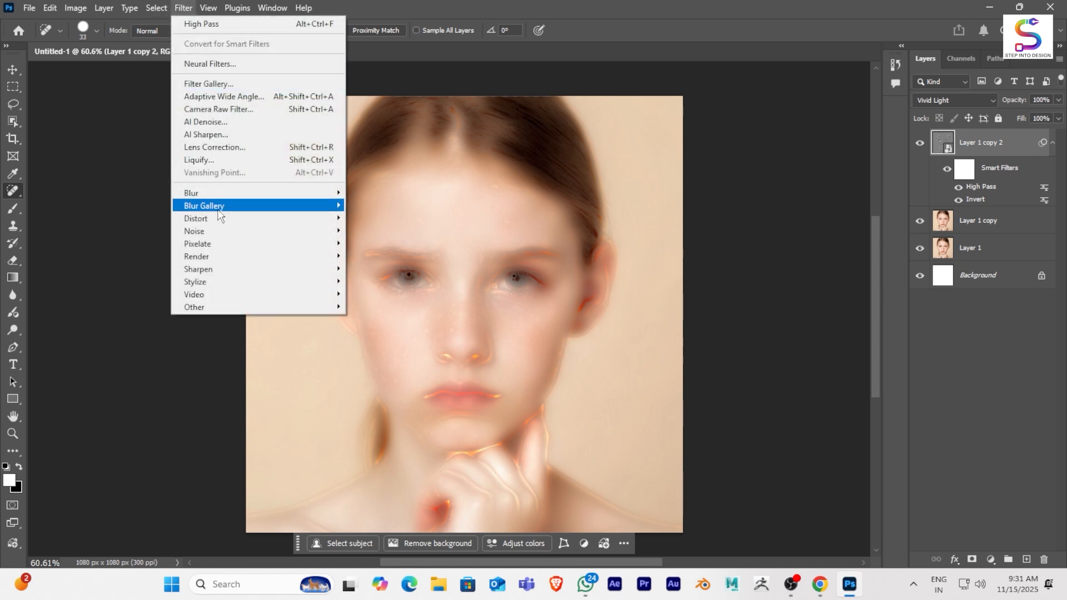
mouse_move(233, 194)
left_click(376, 245)
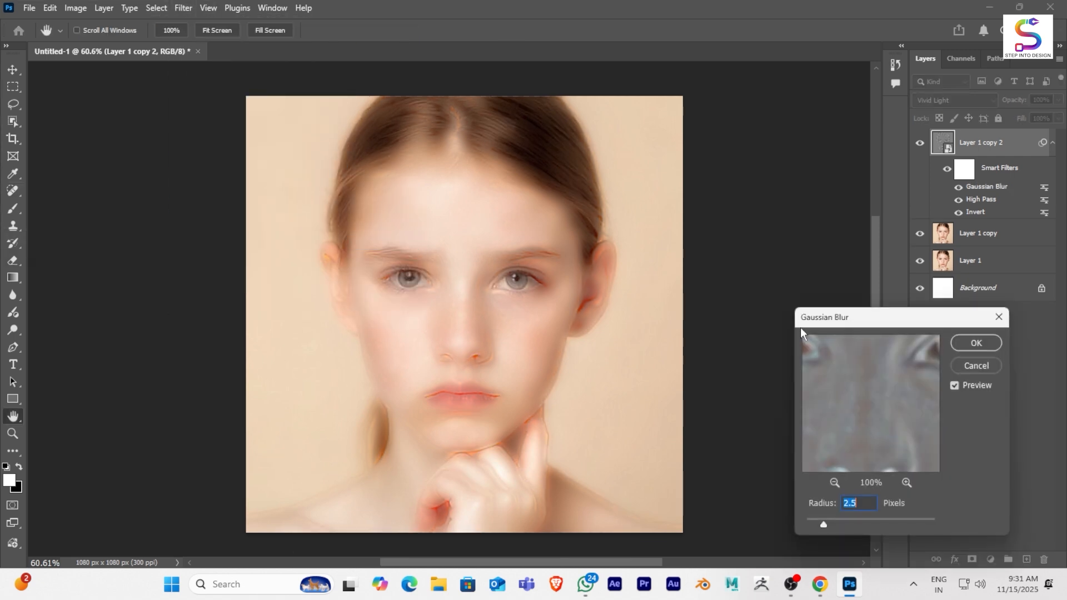
left_click_drag(824, 523, 856, 520)
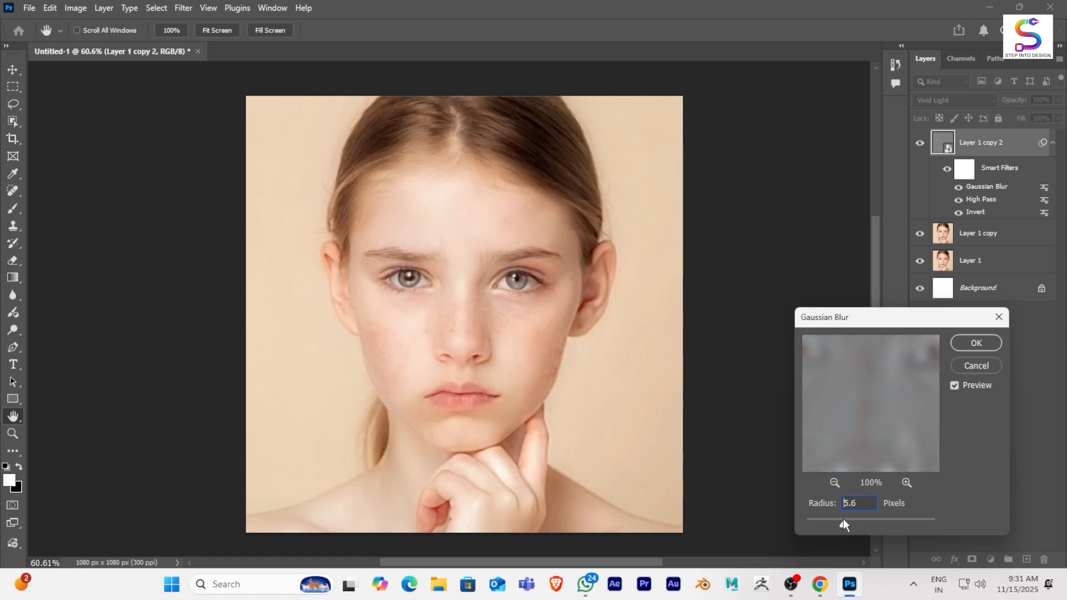
mouse_move(848, 519)
left_mouse_down()
mouse_move(857, 521)
mouse_move(849, 517)
left_mouse_up()
left_click_drag(841, 521, 837, 523)
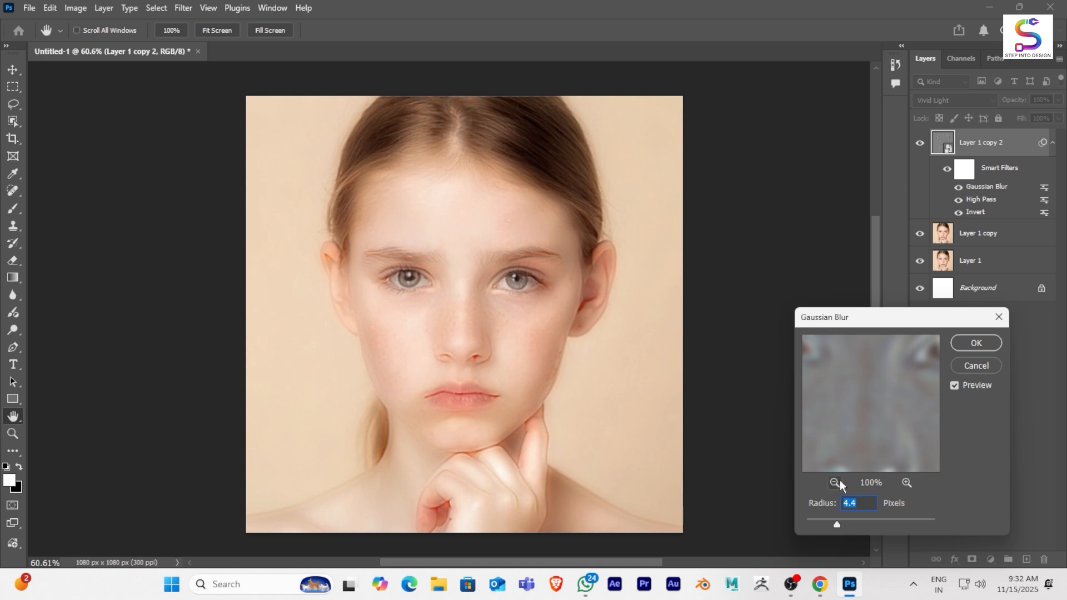
left_click(981, 341)
scroll(567, 322, "down", 2)
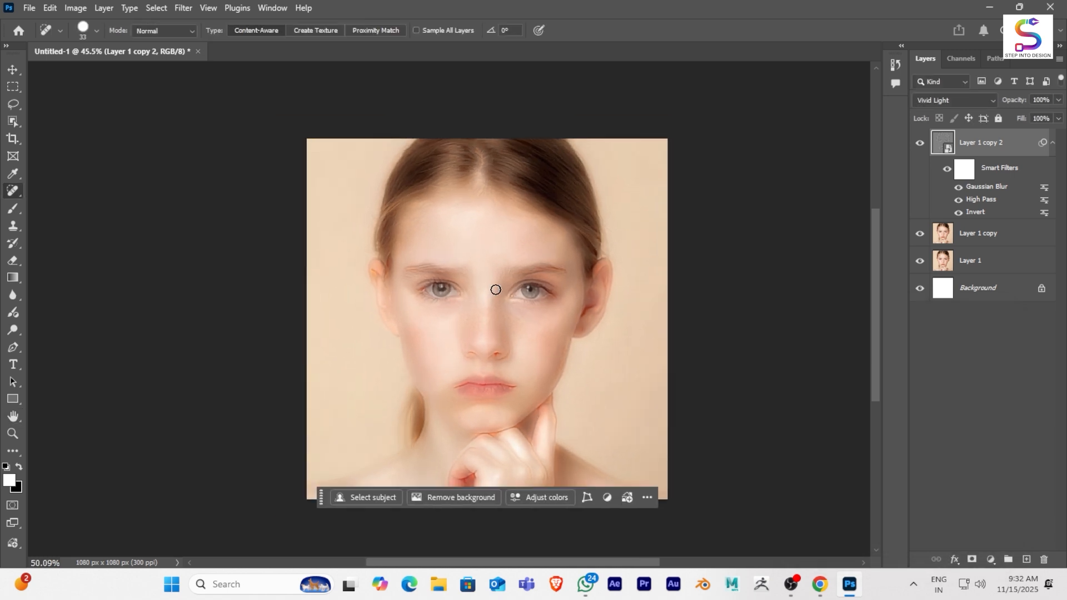
scroll(496, 289, "up", 3)
left_click_drag(631, 352, 628, 340)
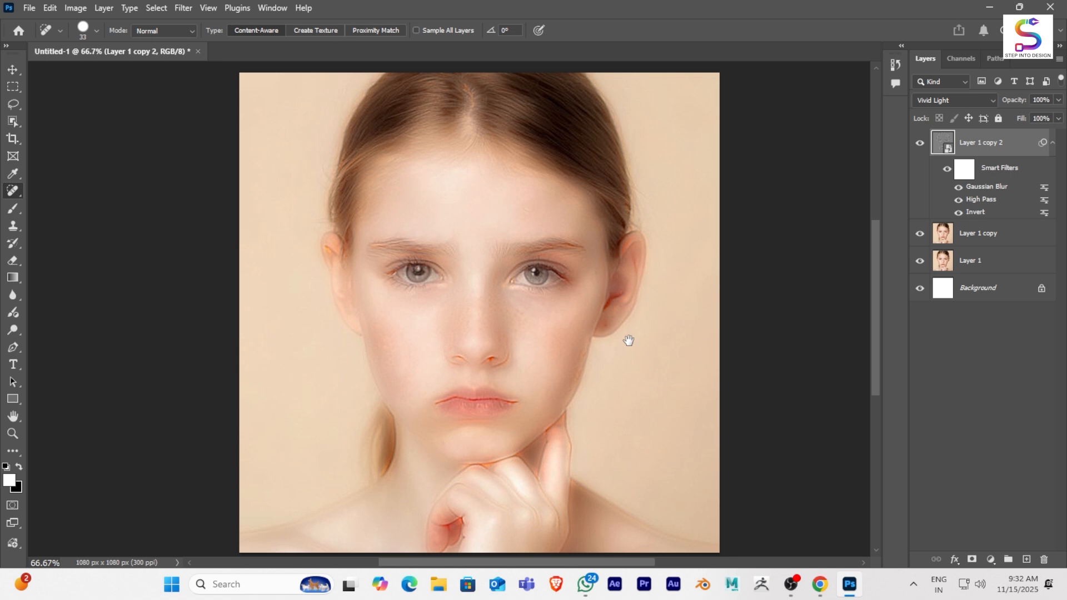
- Try a 2-pixel radius in the smart object's Gaussian Blur filter and readjust the blur strength
double_click(984, 187)
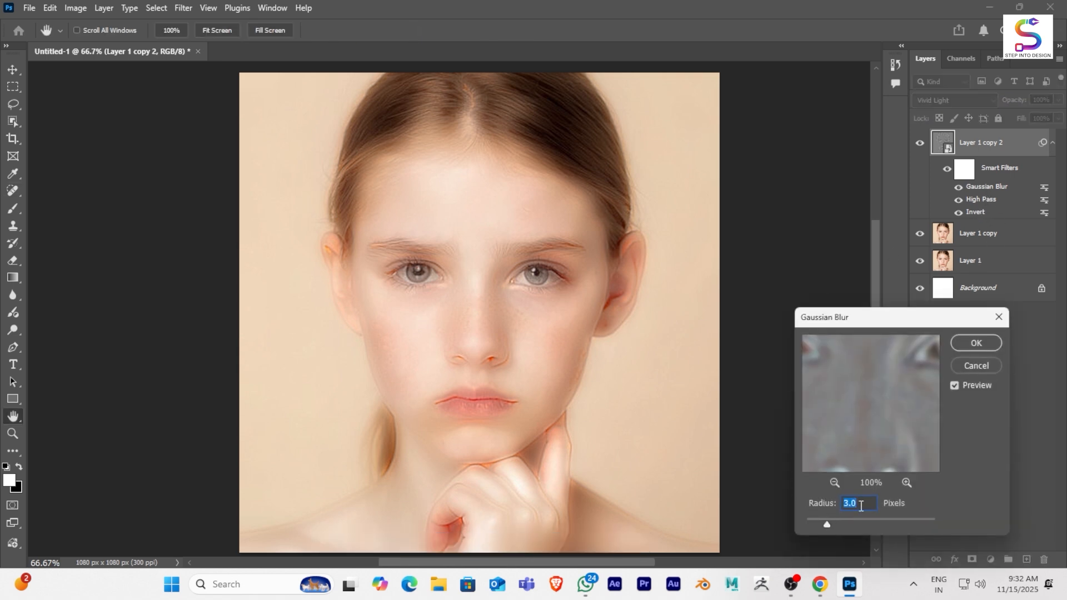
left_click(964, 344)
key("j")
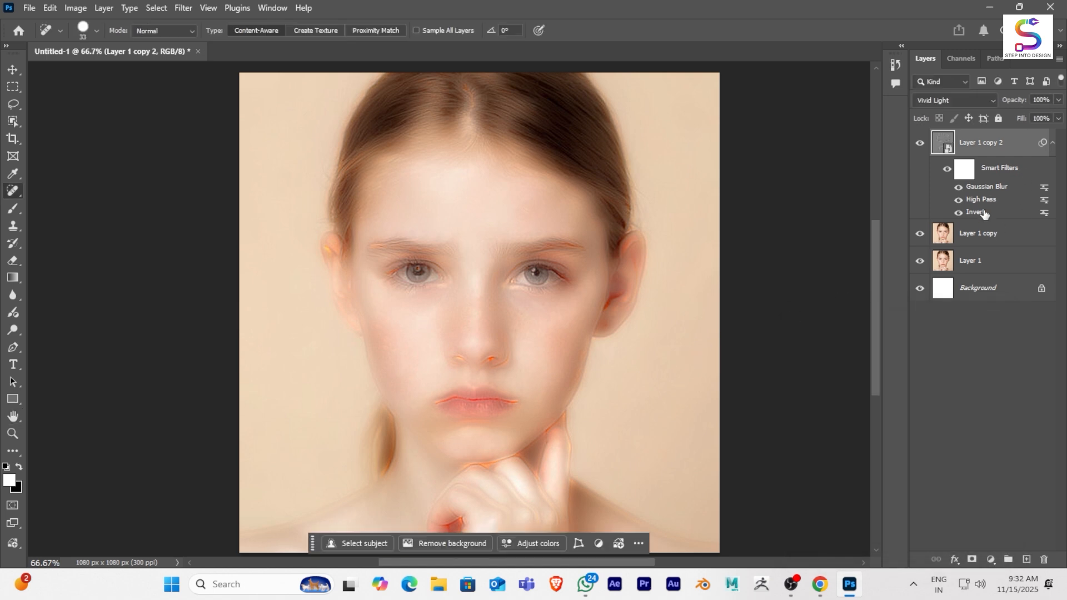
double_click(984, 188)
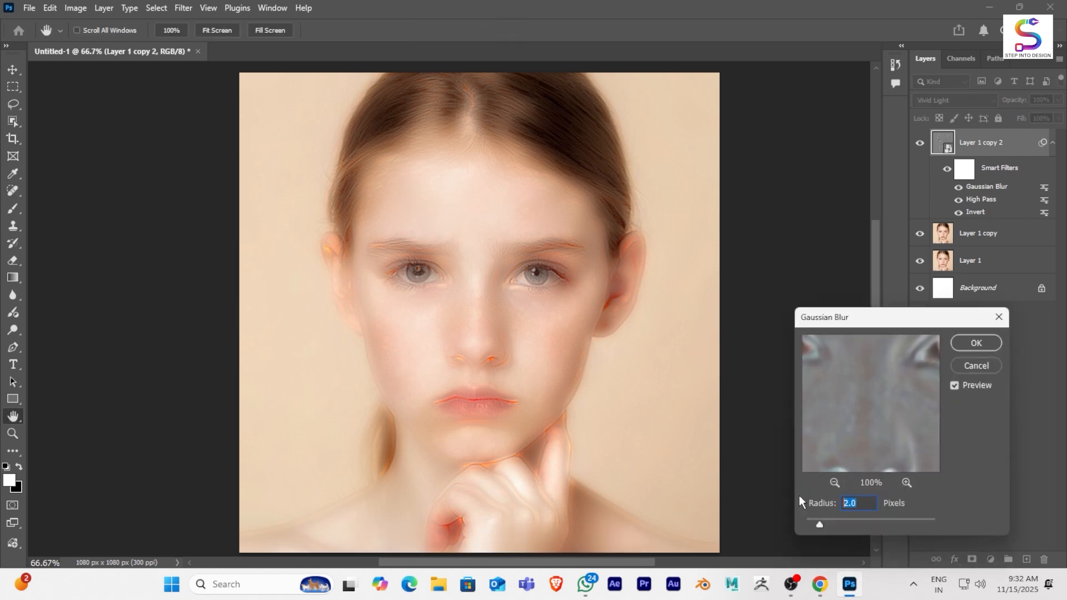
left_click(984, 344)
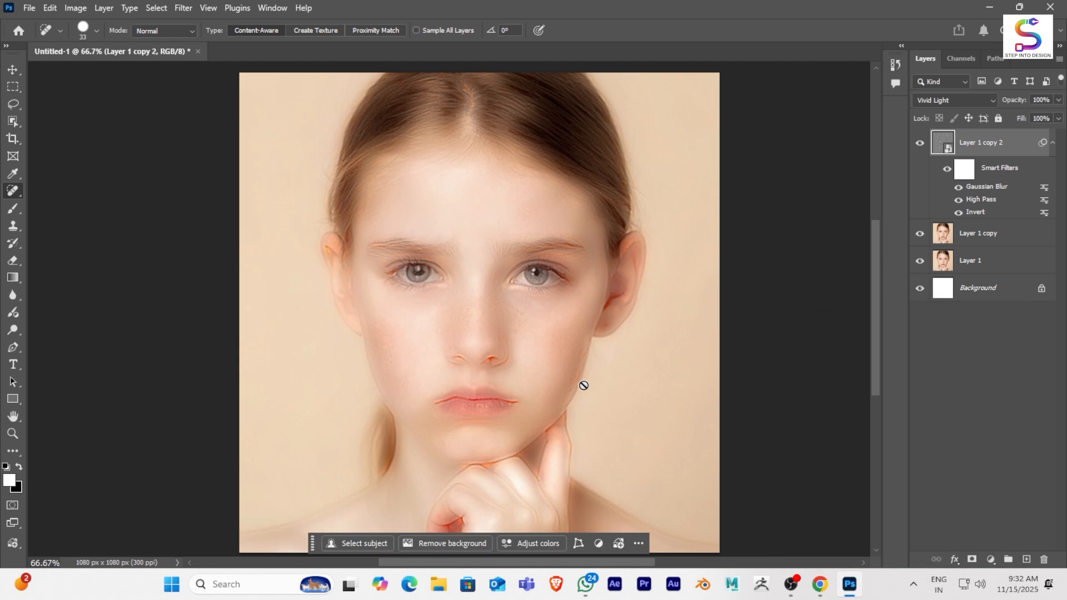
- Add a layer mask to the Vivid Light smart object and invert it to black to hide the smoothing
left_click(972, 560)
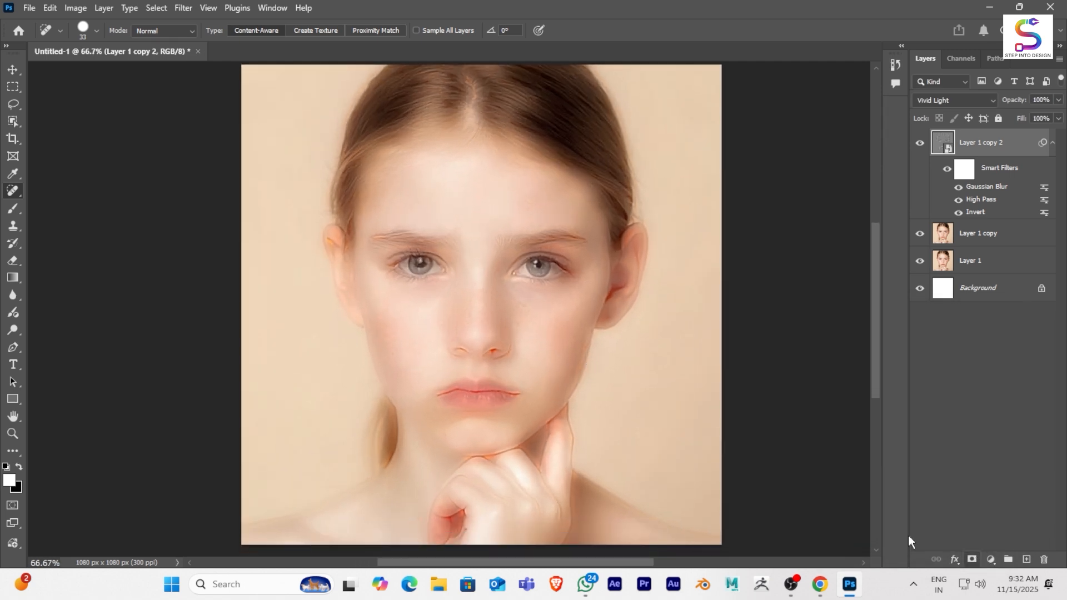
scroll(523, 313, "up", 2)
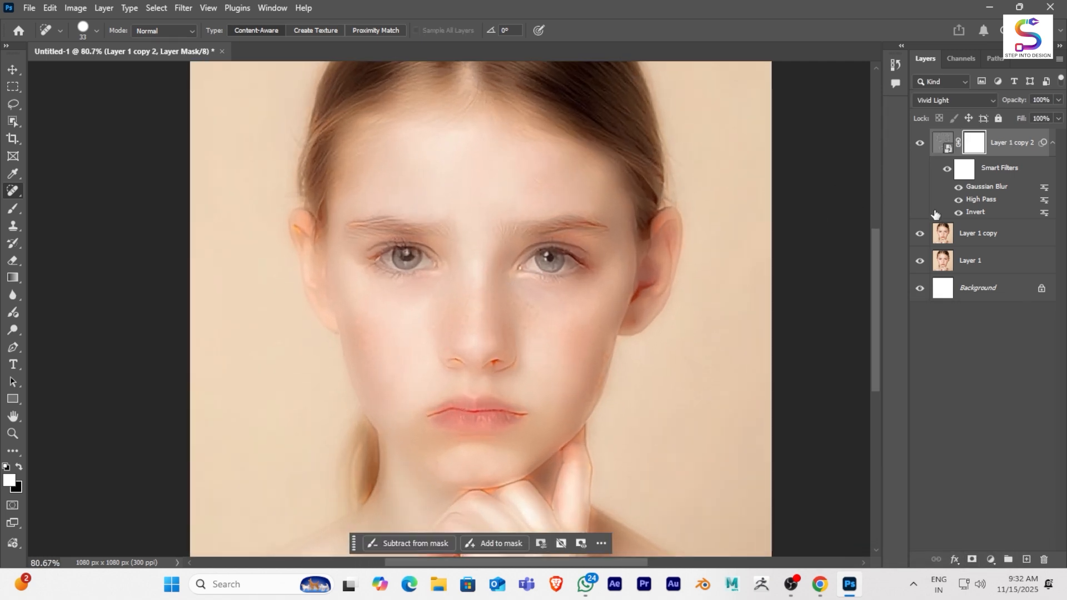
key("ctrl+i")
scroll(634, 169, "up", 2)
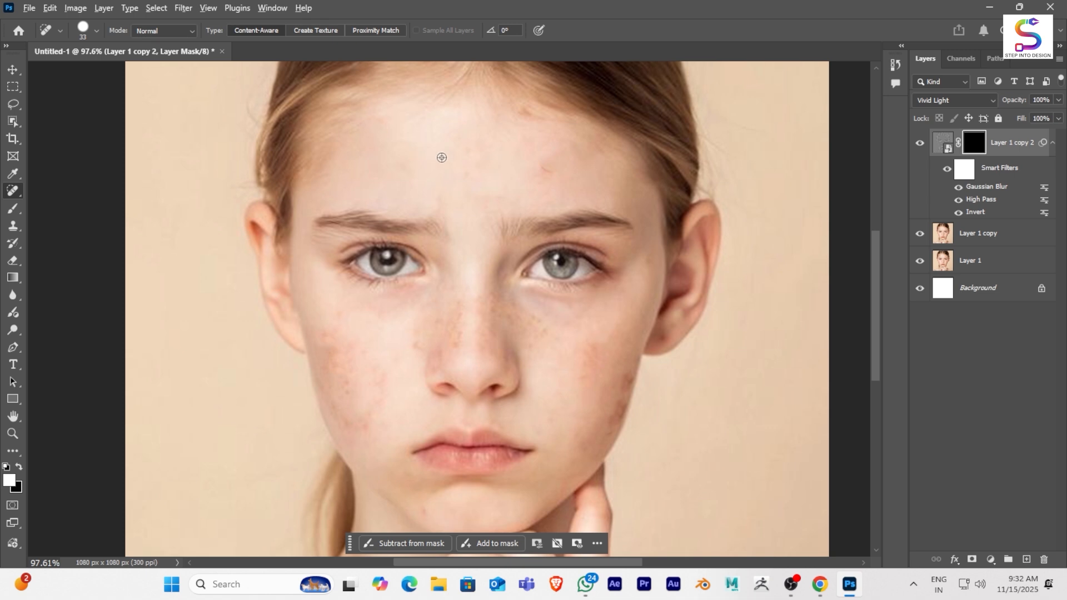
left_click_drag(447, 160, 455, 160)
- Paint white with the Brush tool on the layer mask over the forehead, nose and both cheeks
left_click(13, 209)
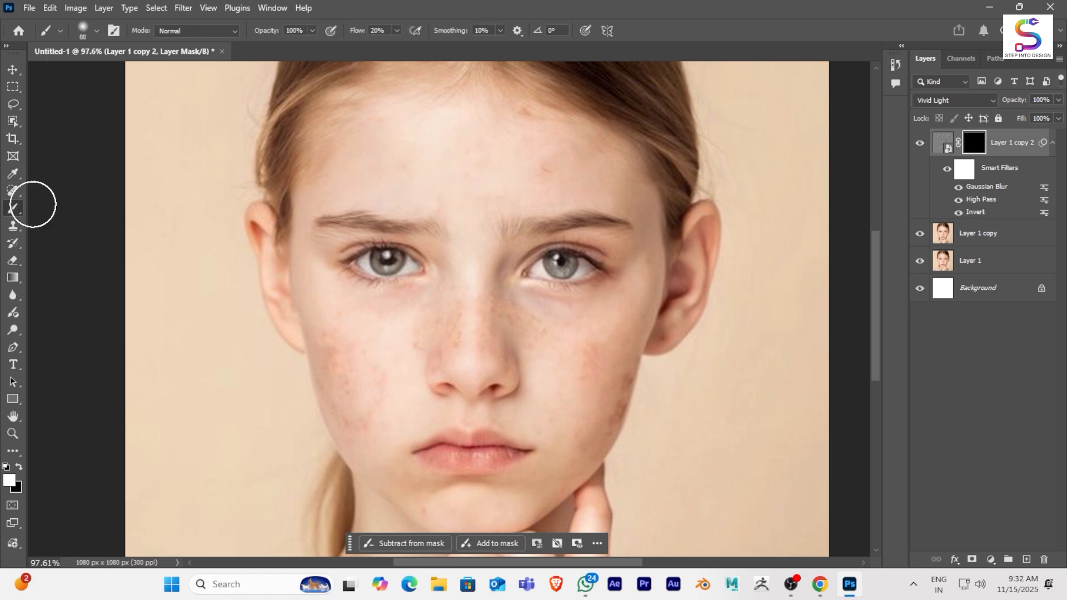
scroll(447, 178, "up", 1)
mouse_move(453, 169)
left_mouse_down()
mouse_move(561, 160)
mouse_move(466, 198)
mouse_move(468, 229)
mouse_move(399, 185)
mouse_move(360, 185)
mouse_move(378, 157)
mouse_move(466, 152)
mouse_move(579, 166)
mouse_move(522, 326)
mouse_move(530, 350)
mouse_move(480, 306)
mouse_move(503, 331)
mouse_move(486, 345)
mouse_move(441, 332)
mouse_move(425, 368)
mouse_move(370, 369)
mouse_move(533, 344)
mouse_move(503, 322)
mouse_move(608, 401)
mouse_move(610, 373)
mouse_move(615, 432)
mouse_move(630, 437)
mouse_move(600, 477)
mouse_move(577, 320)
mouse_move(650, 300)
mouse_move(616, 444)
left_mouse_up()
scroll(589, 417, "down", 3)
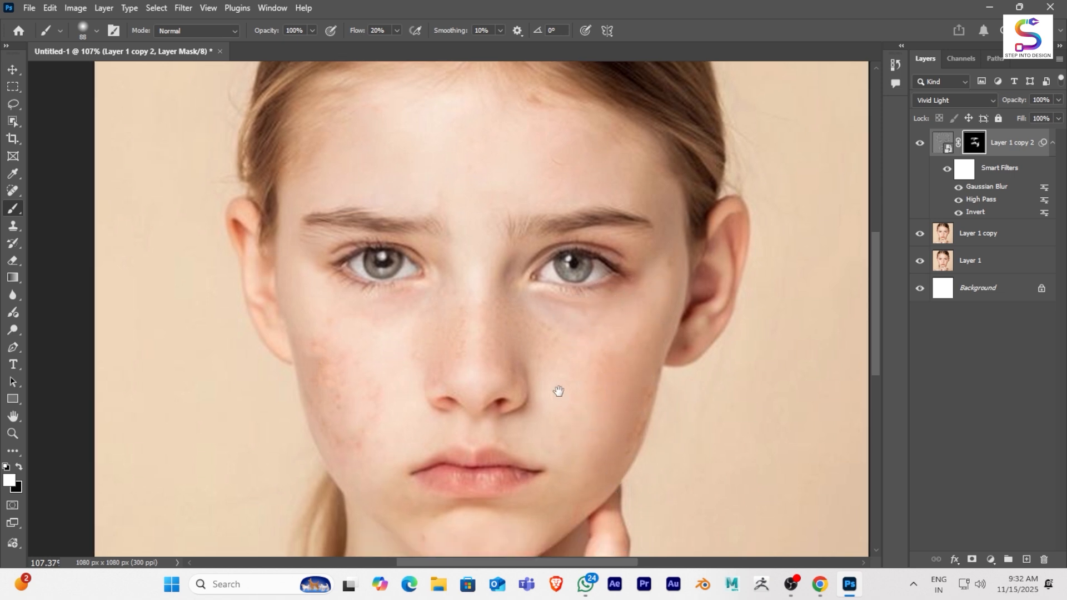
mouse_move(595, 305)
left_mouse_down()
mouse_move(394, 272)
mouse_move(400, 352)
mouse_move(378, 343)
mouse_move(331, 260)
mouse_move(397, 374)
mouse_move(402, 360)
mouse_move(381, 343)
mouse_move(333, 227)
mouse_move(382, 236)
mouse_move(409, 284)
mouse_move(359, 308)
left_mouse_up()
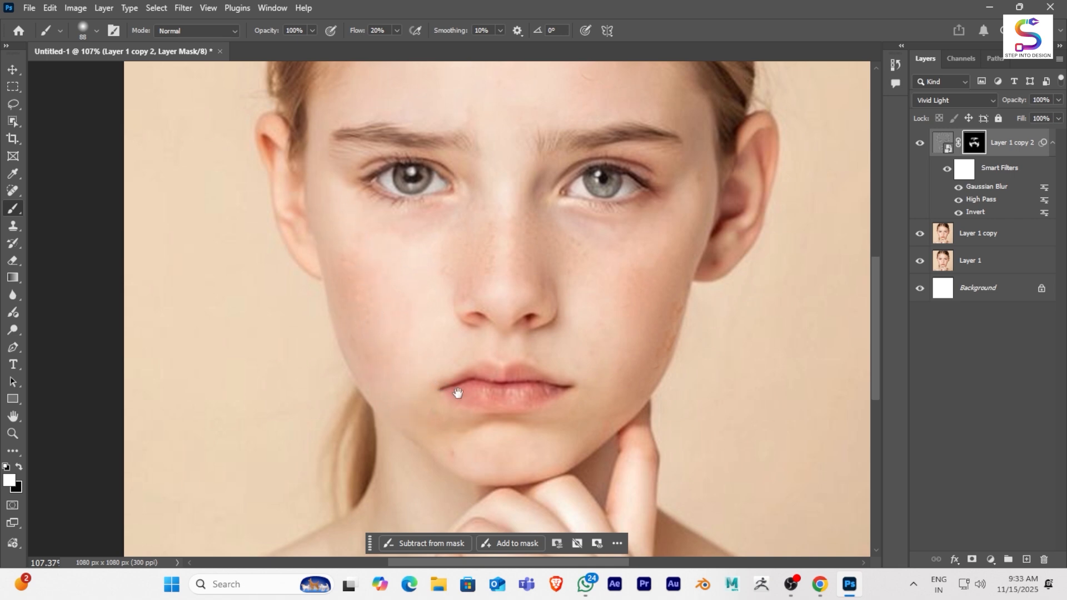
- Paint more white on the mask to smooth the skin around the mouth, the chin and beside the nose
scroll(422, 384, "down", 2)
mouse_move(611, 351)
left_mouse_down()
mouse_move(549, 406)
mouse_move(669, 200)
mouse_move(635, 316)
mouse_move(647, 232)
mouse_move(605, 337)
mouse_move(592, 205)
mouse_move(605, 203)
mouse_move(556, 183)
mouse_move(612, 220)
mouse_move(567, 248)
mouse_move(572, 296)
mouse_move(639, 177)
mouse_move(569, 303)
mouse_move(585, 341)
mouse_move(596, 264)
mouse_move(555, 359)
left_mouse_up()
left_click_drag(571, 224, 551, 289)
scroll(550, 317, "down", 4)
scroll(425, 311, "up", 4)
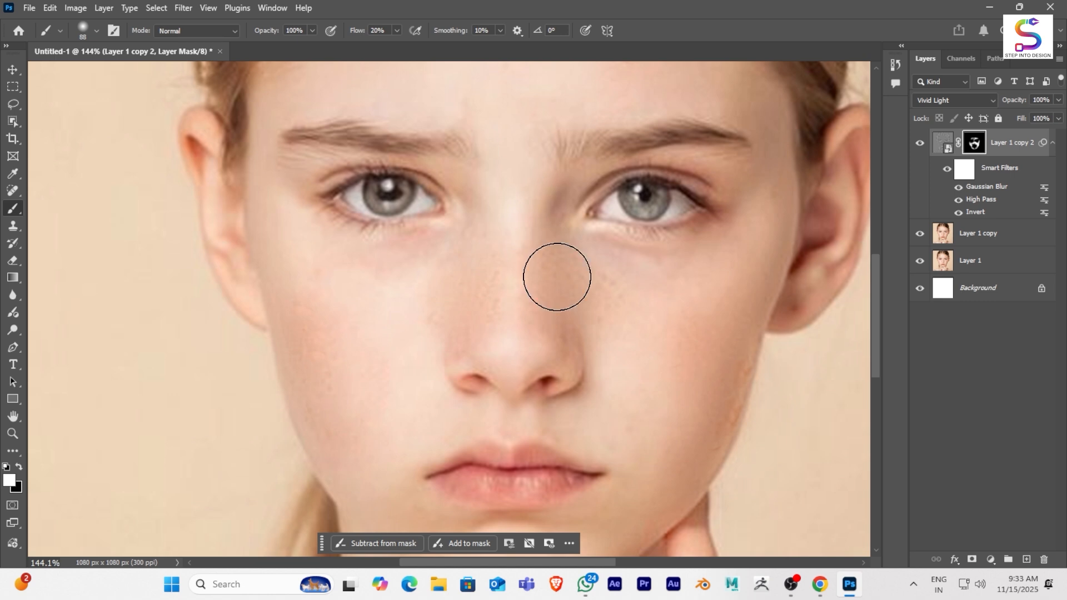
- Extend the white mask painting across the remaining forehead skin up to the hairline
scroll(587, 262, "down", 5)
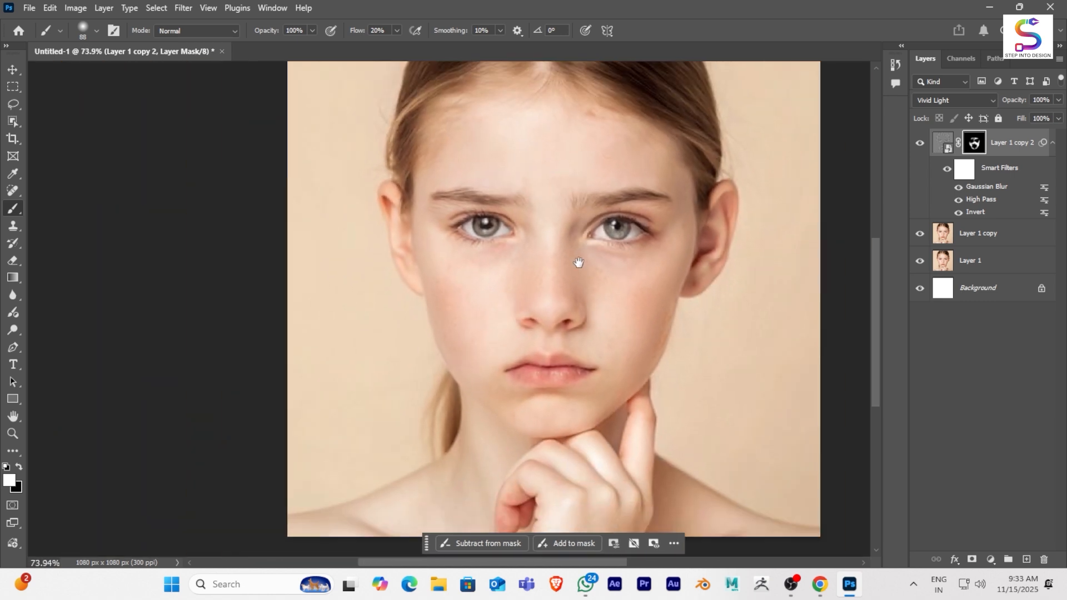
scroll(578, 262, "up", 4)
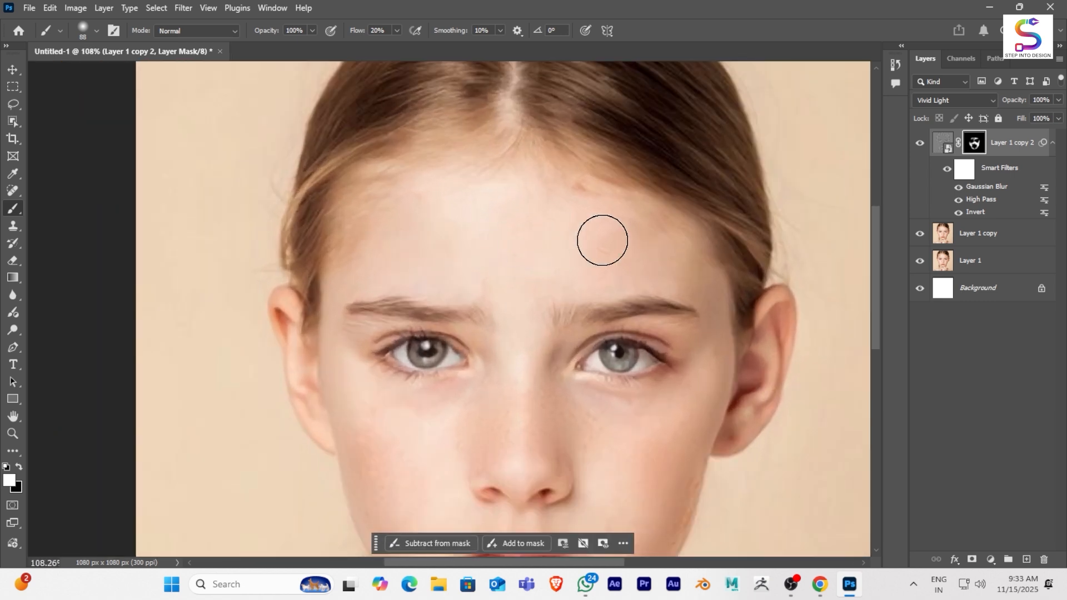
mouse_move(603, 240)
left_mouse_down()
mouse_move(505, 215)
mouse_move(556, 205)
left_mouse_up()
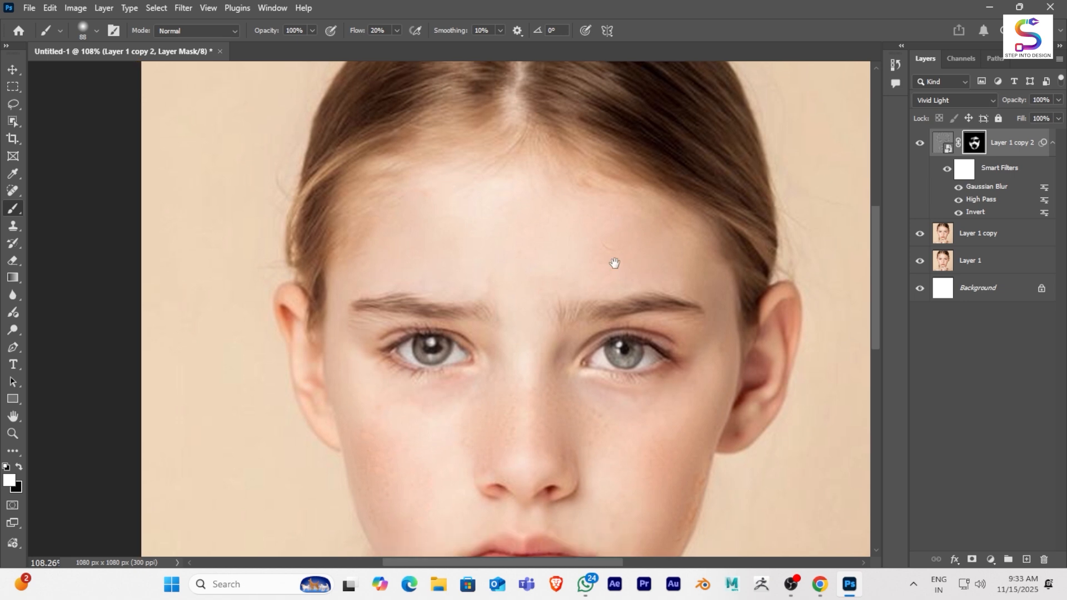
left_click_drag(614, 264, 722, 217)
scroll(712, 240, "down", 4)
left_click_drag(618, 305, 499, 295)
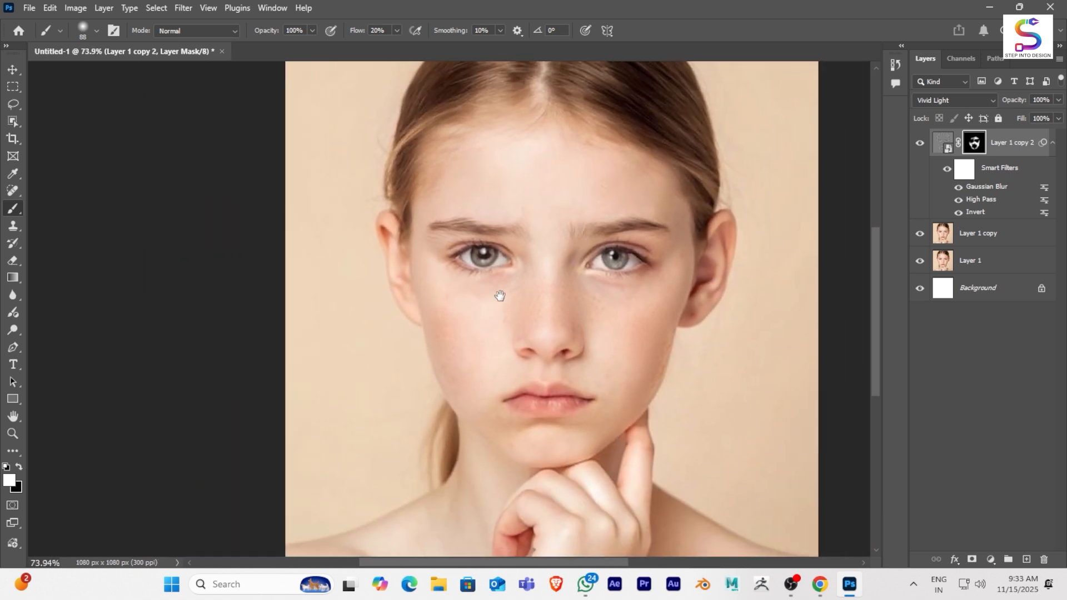
scroll(547, 304, "down", 3)
left_click_drag(579, 305, 557, 306)
left_click_drag(533, 316, 532, 323)
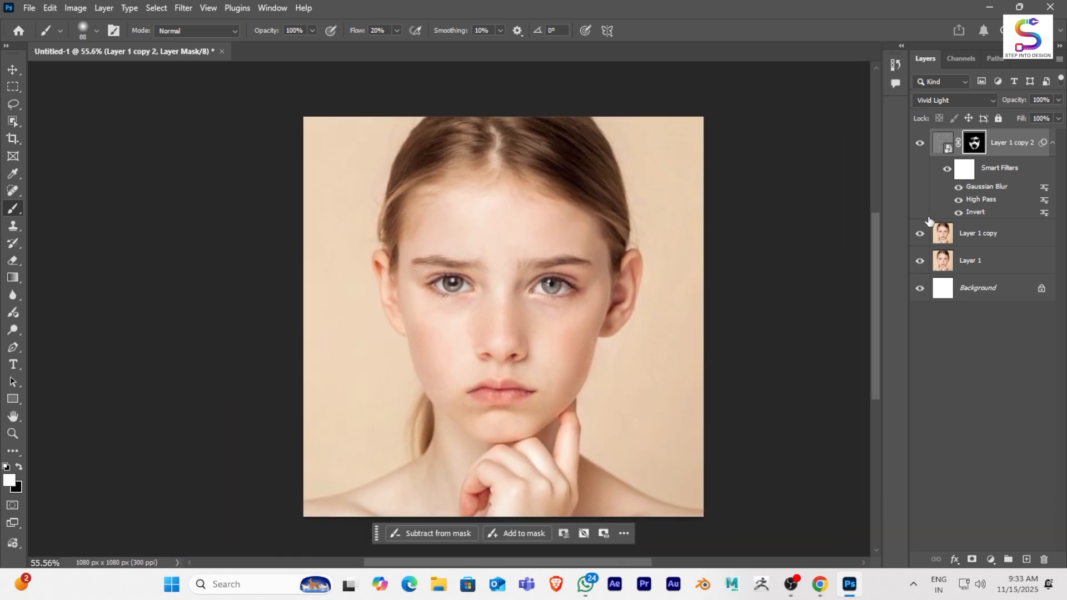
- Stamp all visible layers into a new top layer and convert it to a smart object
key("ctrl+shift+alt+e")
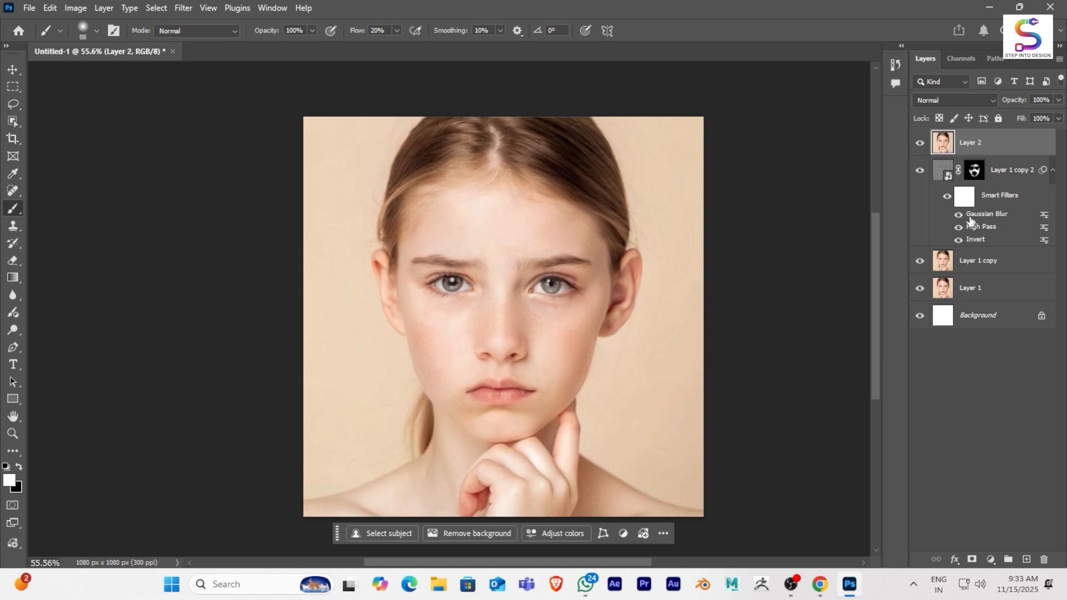
right_click(986, 147)
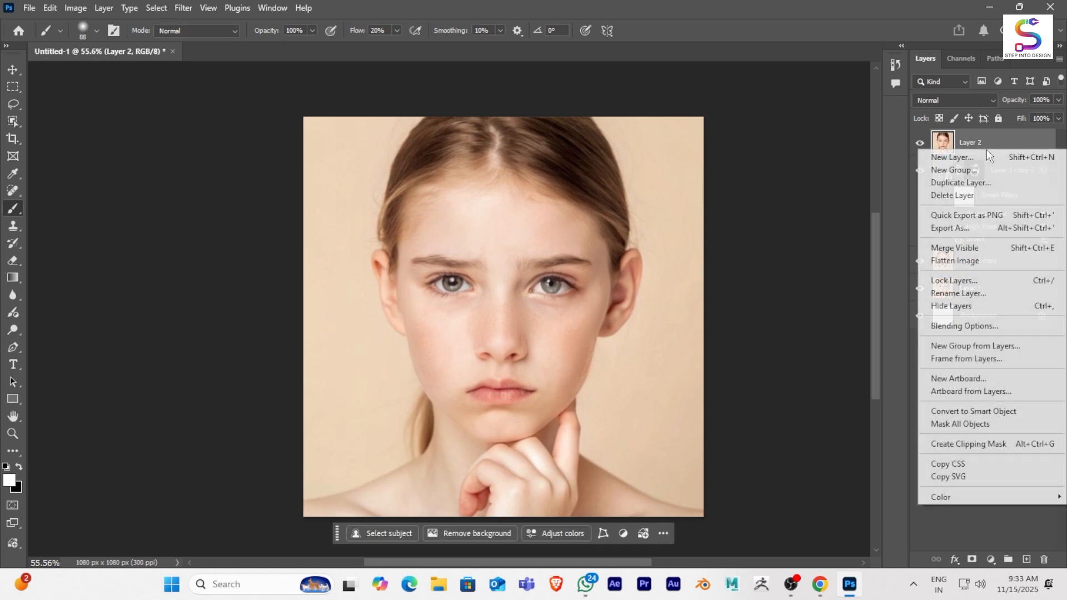
left_click(971, 411)
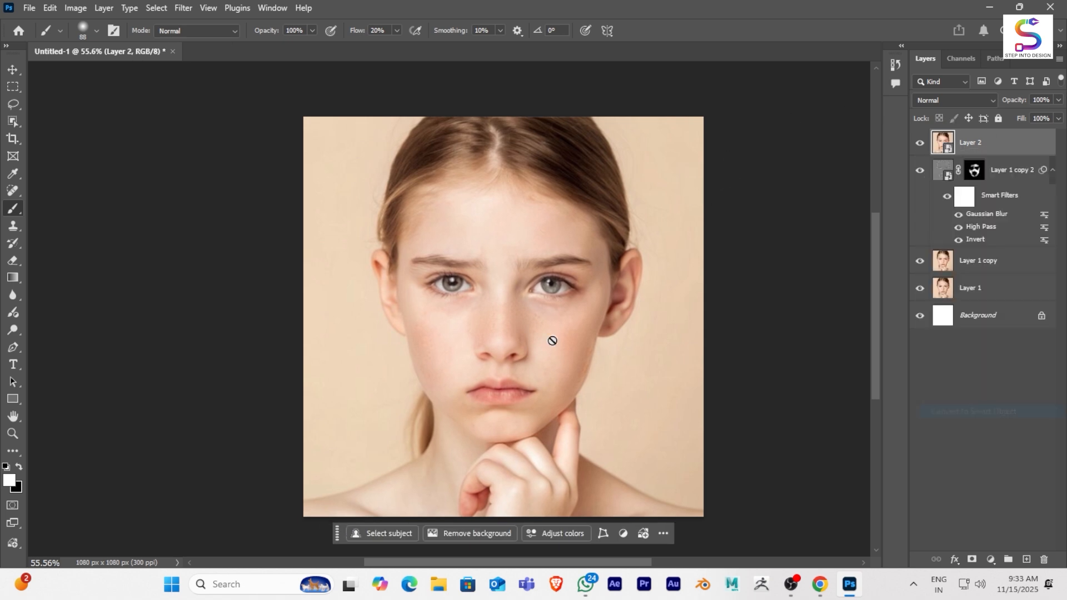
scroll(584, 332, "up", 2)
scroll(567, 302, "down", 1)
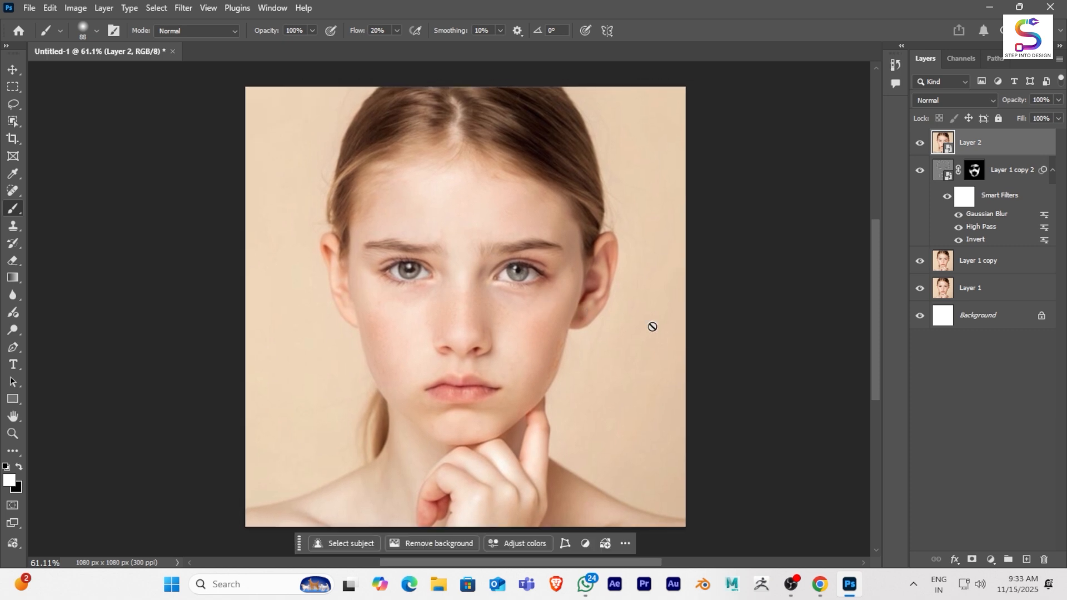
- Start a Camera Raw filter on the stamped smart object with Clarity at -36 and Texture at -22
left_click(190, 11)
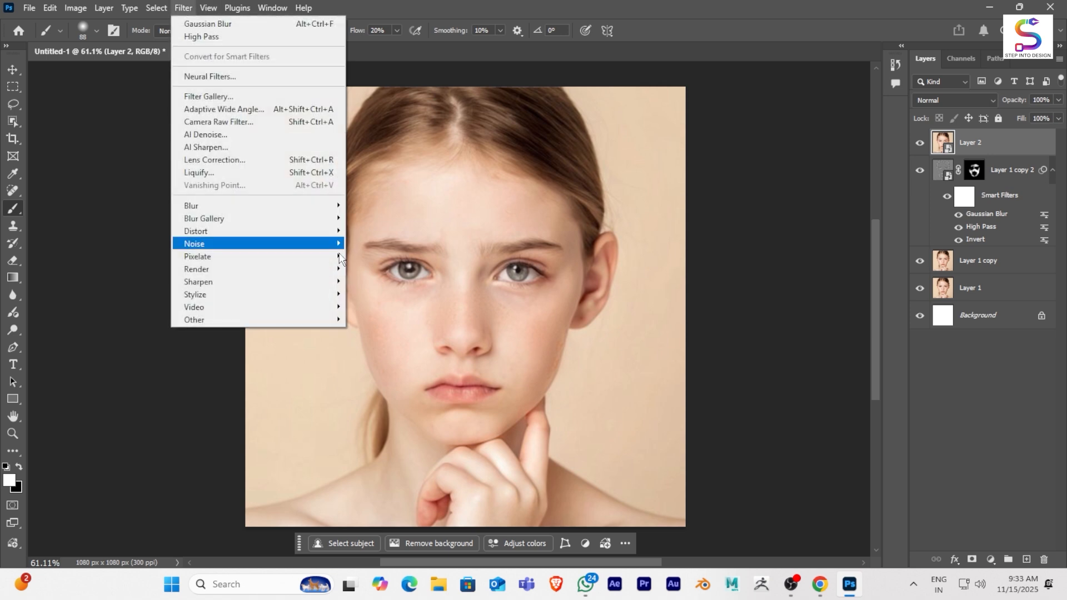
left_click(218, 123)
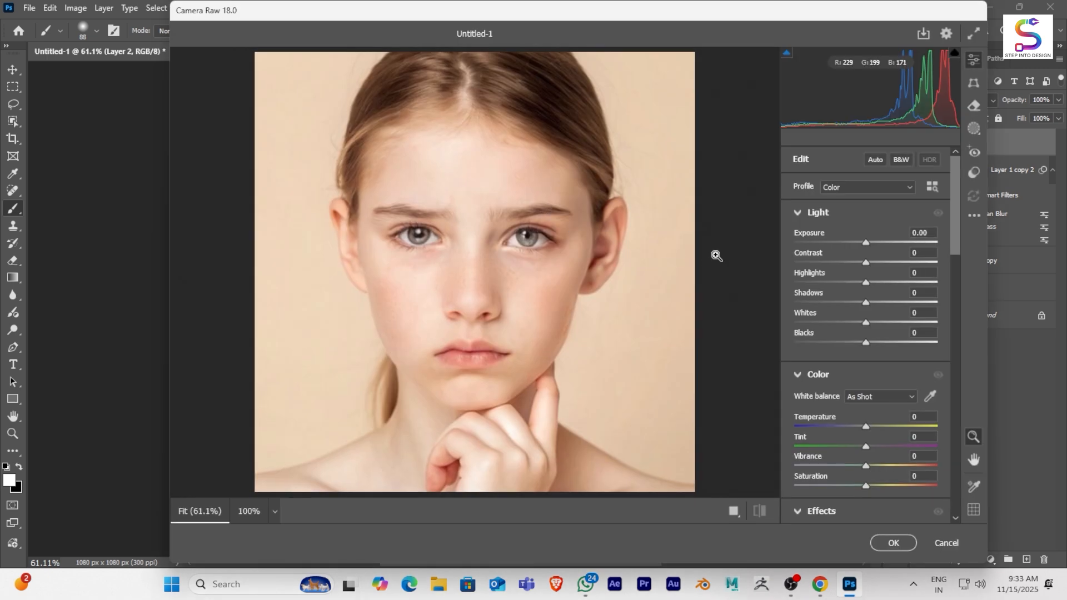
scroll(833, 275, "down", 3)
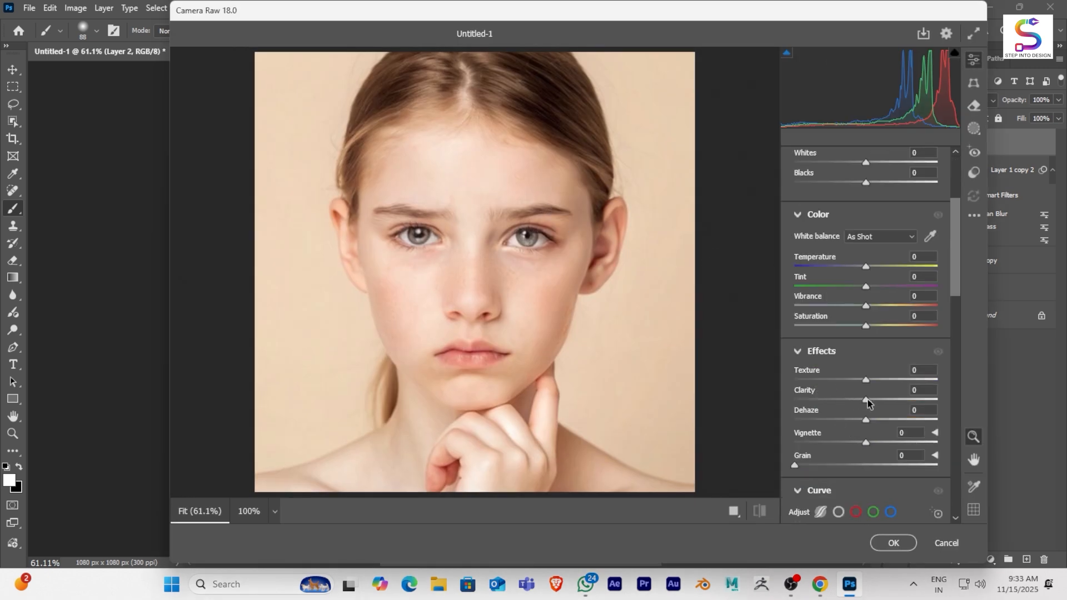
left_click_drag(868, 403, 847, 406)
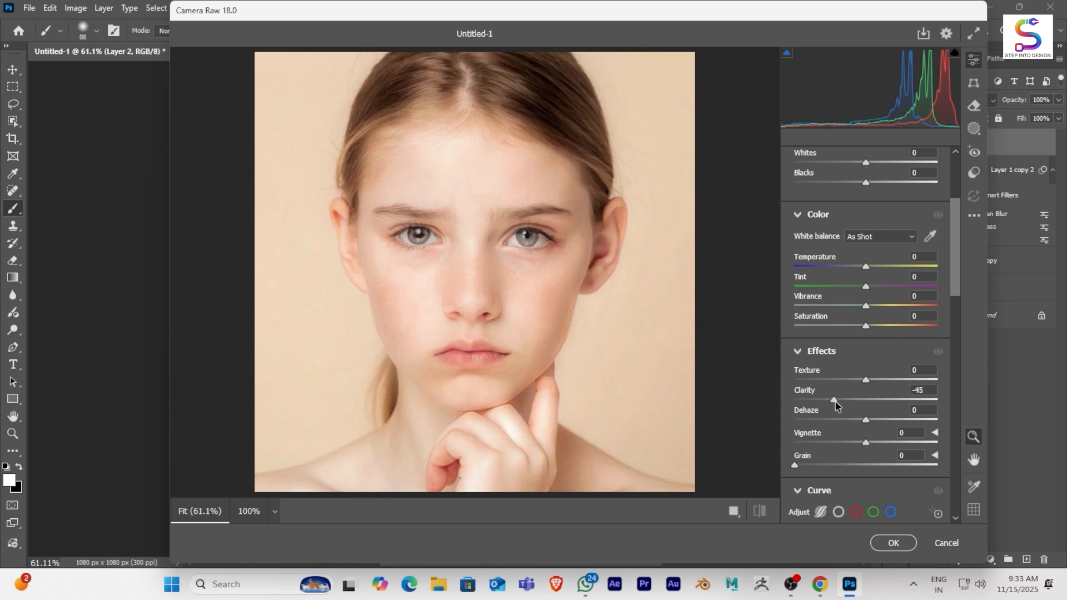
mouse_move(841, 402)
left_mouse_down()
mouse_move(821, 405)
mouse_move(842, 410)
mouse_move(852, 383)
left_mouse_up()
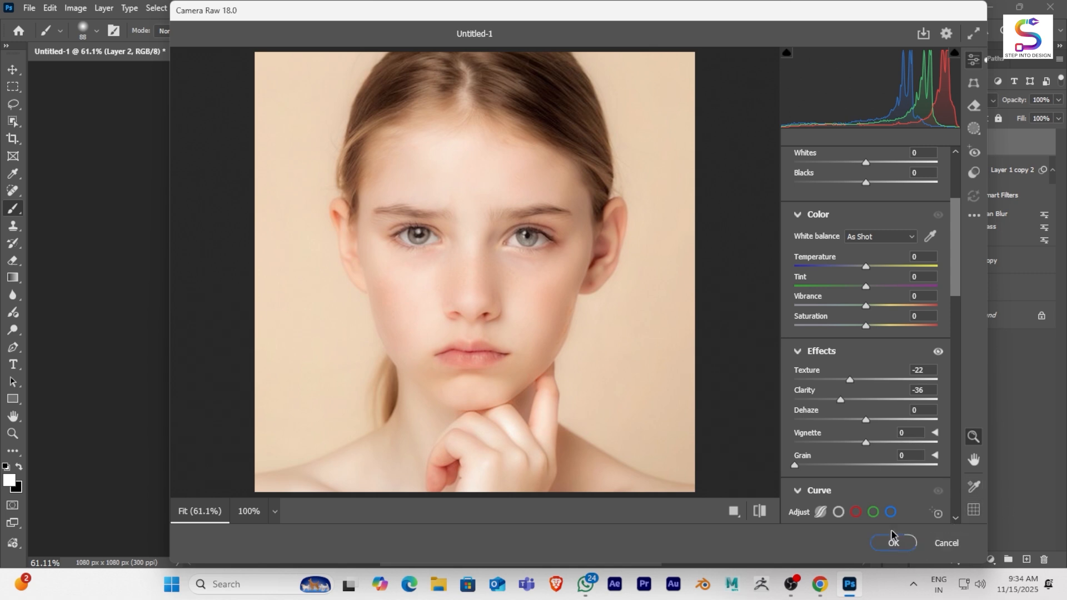
- Raise the Sharpening amount in the Camera Raw detail settings and apply the filter
scroll(830, 382, "down", 4)
scroll(829, 382, "down", 10)
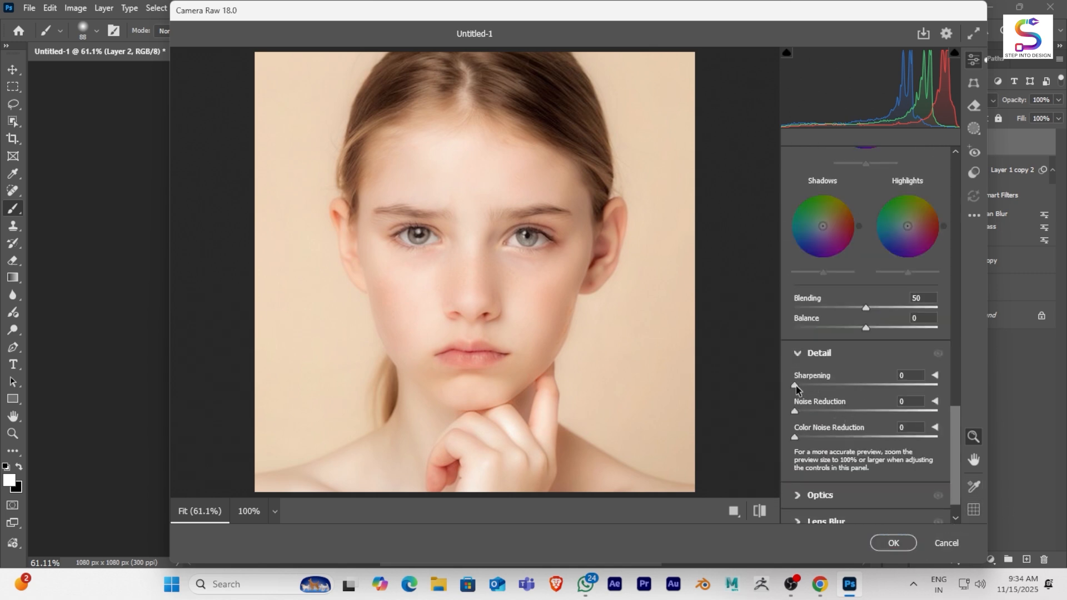
left_click_drag(796, 386, 841, 395)
left_click(892, 543)
- Add a layer mask to the Camera Raw-filtered smart object and invert the mask to black
scroll(545, 366, "down", 5)
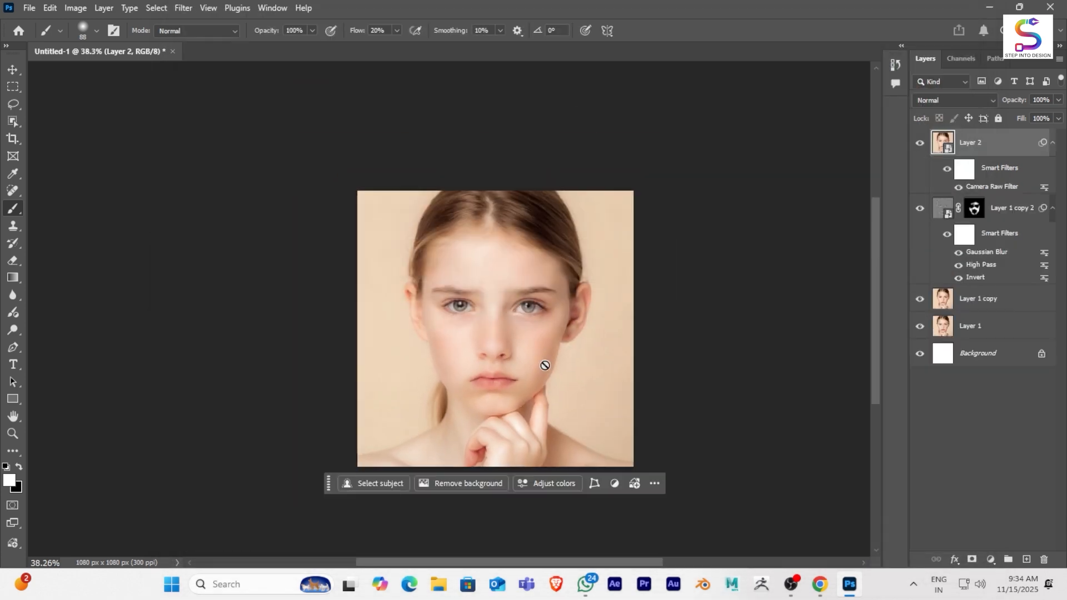
scroll(534, 350, "up", 7)
left_click_drag(543, 334, 547, 309)
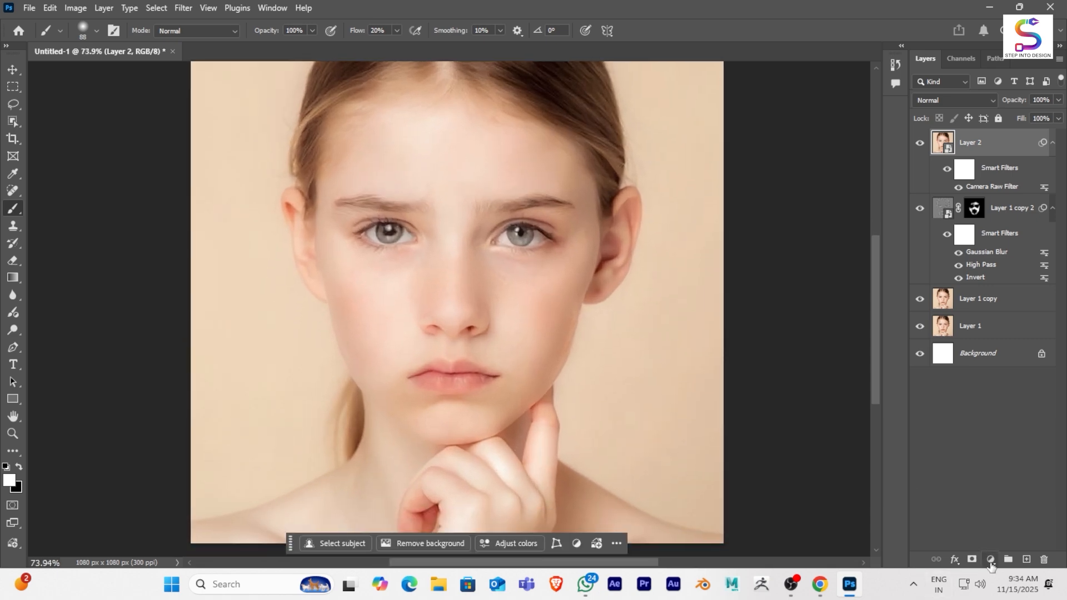
left_click(972, 559)
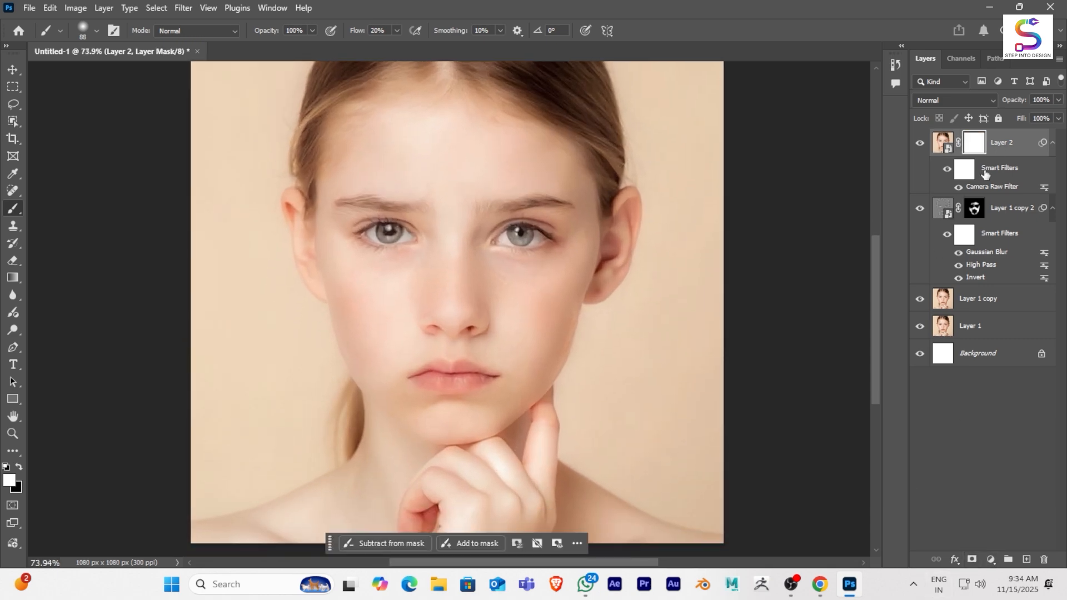
key("ctrl+i")
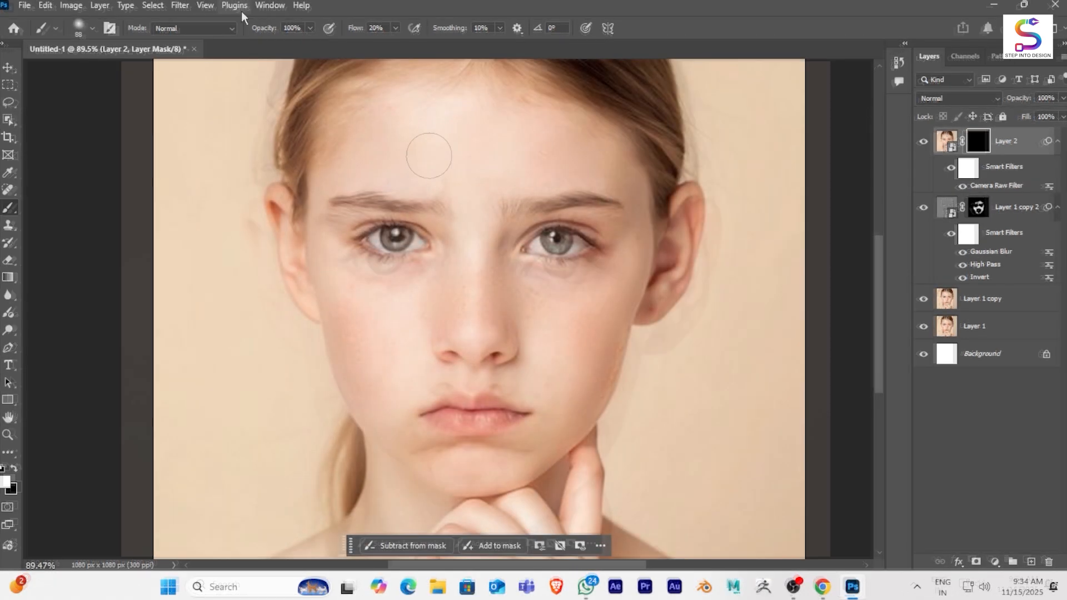
- Apply an Unsharp Mask to Layer 2's layer mask with an amount of about 181%, radius 1.0 pixels and threshold 0
left_click(179, 5)
mouse_move(247, 294)
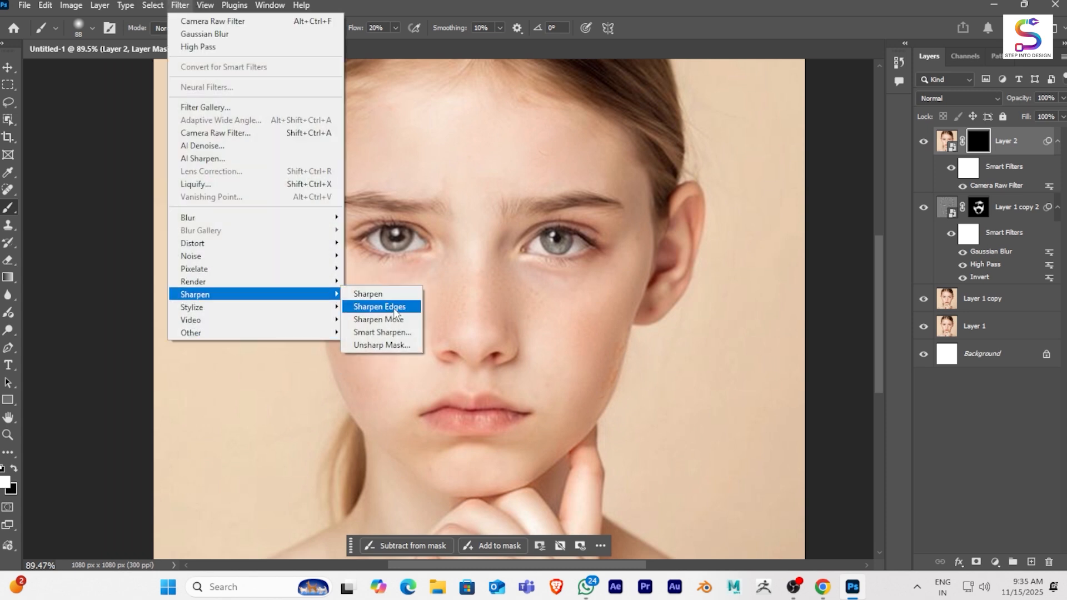
left_click(404, 344)
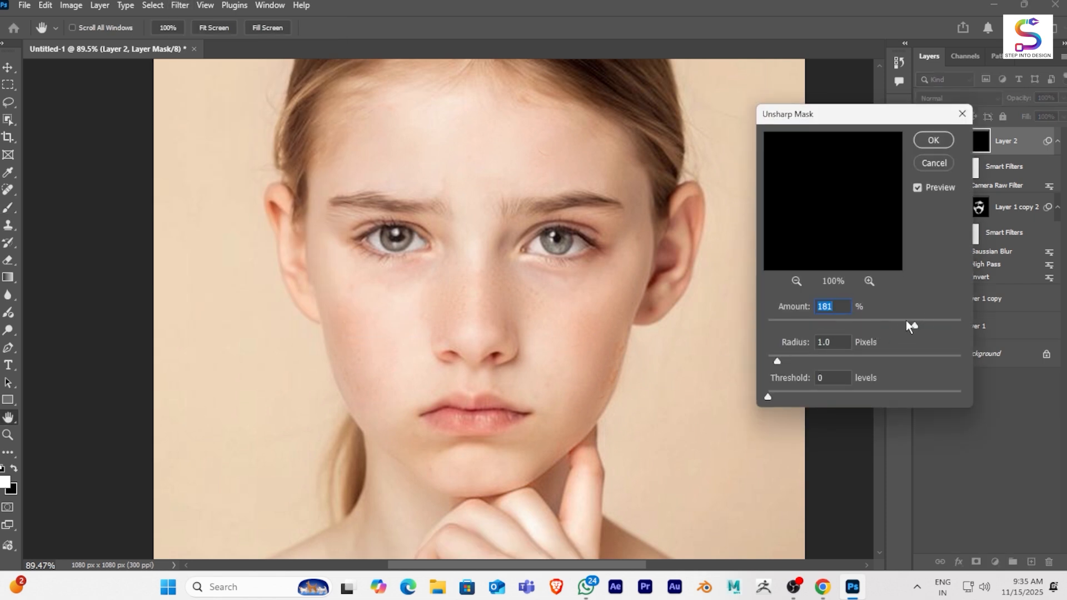
left_click_drag(906, 321, 910, 328)
left_click(933, 140)
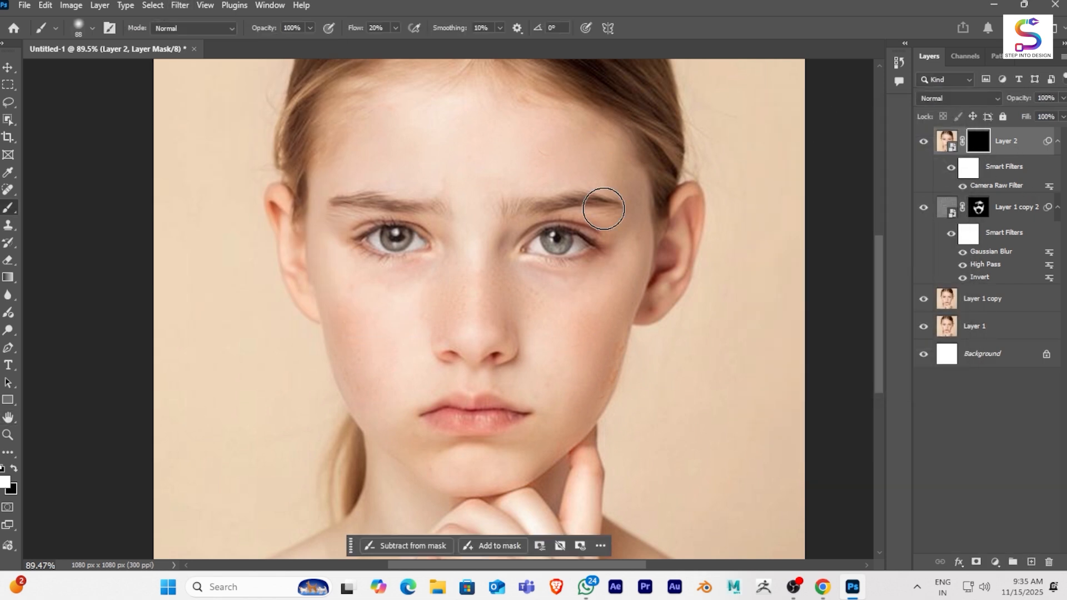
- Paint white on Layer 2's mask over the forehead and down the cheek on the image's right side to reveal the Camera Raw smoothing
scroll(533, 300, "down", 2)
scroll(489, 300, "up", 4)
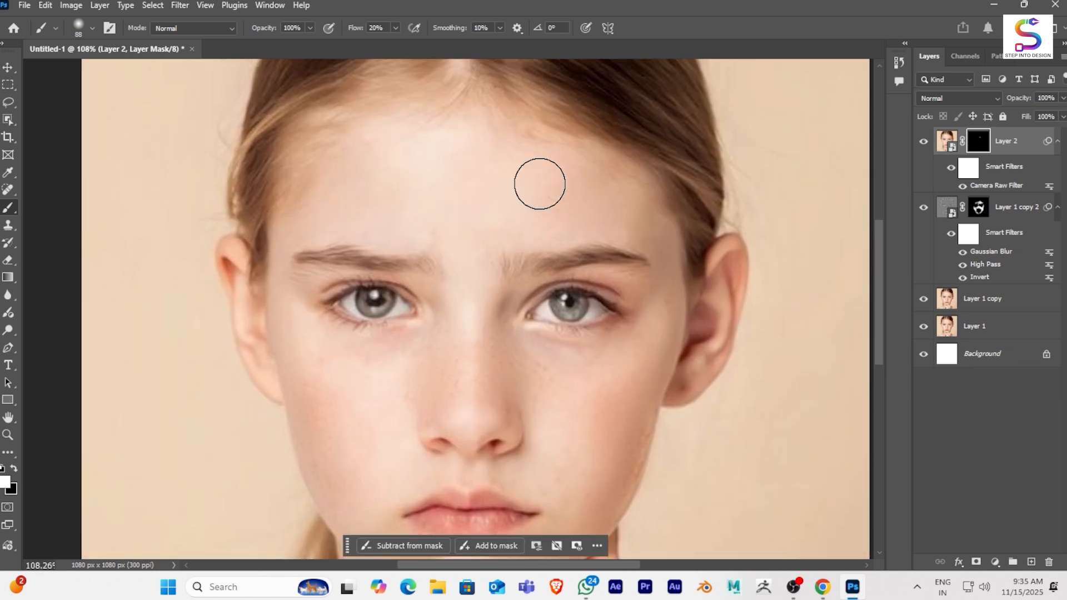
mouse_move(541, 183)
left_mouse_down()
mouse_move(396, 174)
mouse_move(502, 161)
mouse_move(627, 213)
mouse_move(664, 245)
mouse_move(659, 363)
mouse_move(619, 419)
left_mouse_up()
- Paint white on Layer 2's mask over the remaining skin of the cheeks, nose, chin and forehead, keeping the eyes and lips masked
key("space")
left_click_drag(540, 364, 533, 270)
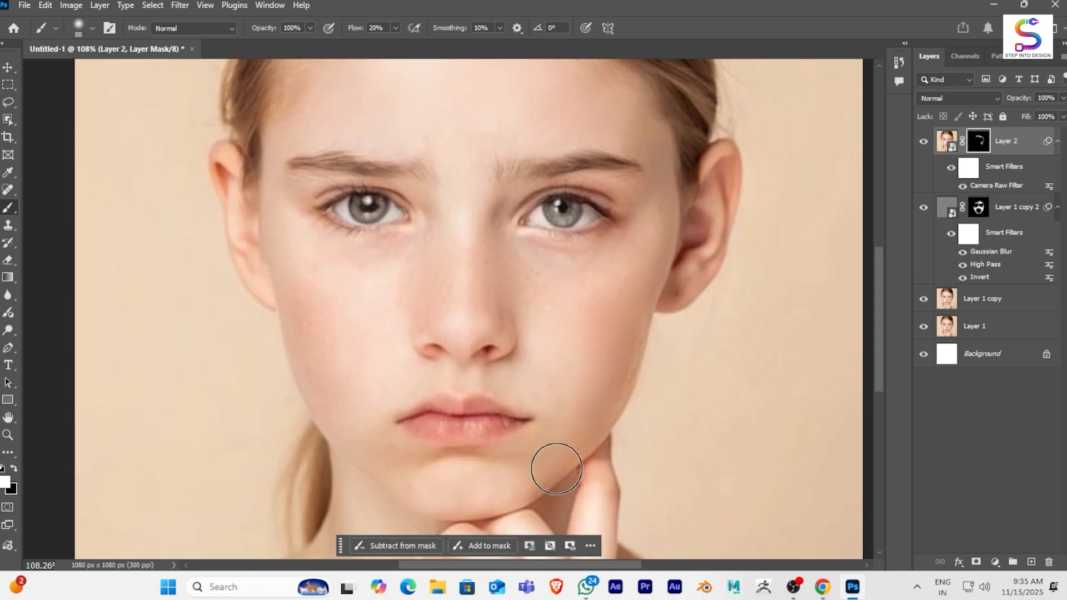
key("space")
left_click_drag(555, 313, 593, 288)
mouse_move(385, 277)
left_mouse_down()
mouse_move(397, 358)
mouse_move(348, 265)
mouse_move(392, 400)
mouse_move(367, 273)
mouse_move(418, 265)
mouse_move(401, 327)
mouse_move(334, 239)
mouse_move(367, 263)
mouse_move(412, 466)
mouse_move(539, 498)
mouse_move(632, 405)
mouse_move(580, 485)
mouse_move(620, 296)
left_mouse_up()
mouse_move(507, 233)
left_mouse_down()
mouse_move(548, 233)
mouse_move(486, 224)
mouse_move(435, 303)
left_mouse_up()
mouse_move(497, 160)
left_mouse_down()
mouse_move(494, 185)
mouse_move(588, 312)
mouse_move(617, 335)
mouse_move(643, 330)
mouse_move(632, 348)
mouse_move(645, 390)
mouse_move(550, 476)
mouse_move(410, 338)
mouse_move(362, 265)
mouse_move(394, 324)
mouse_move(375, 367)
left_mouse_up()
scroll(404, 278, "down", 2)
left_click_drag(446, 284, 438, 379)
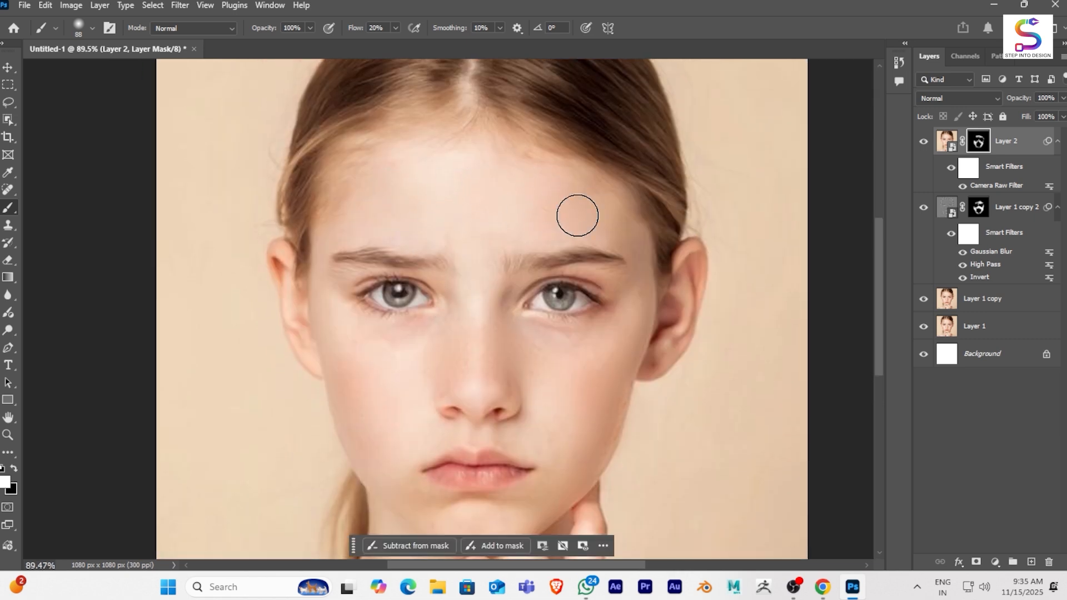
scroll(552, 224, "down", 2)
scroll(551, 225, "up", 1)
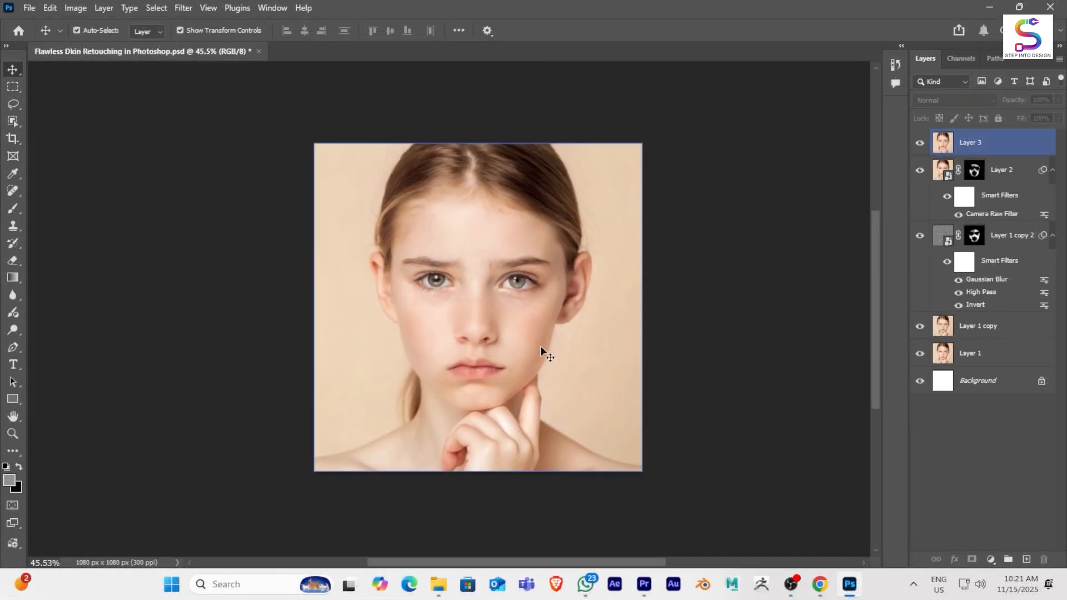
scroll(542, 353, "up", 2)
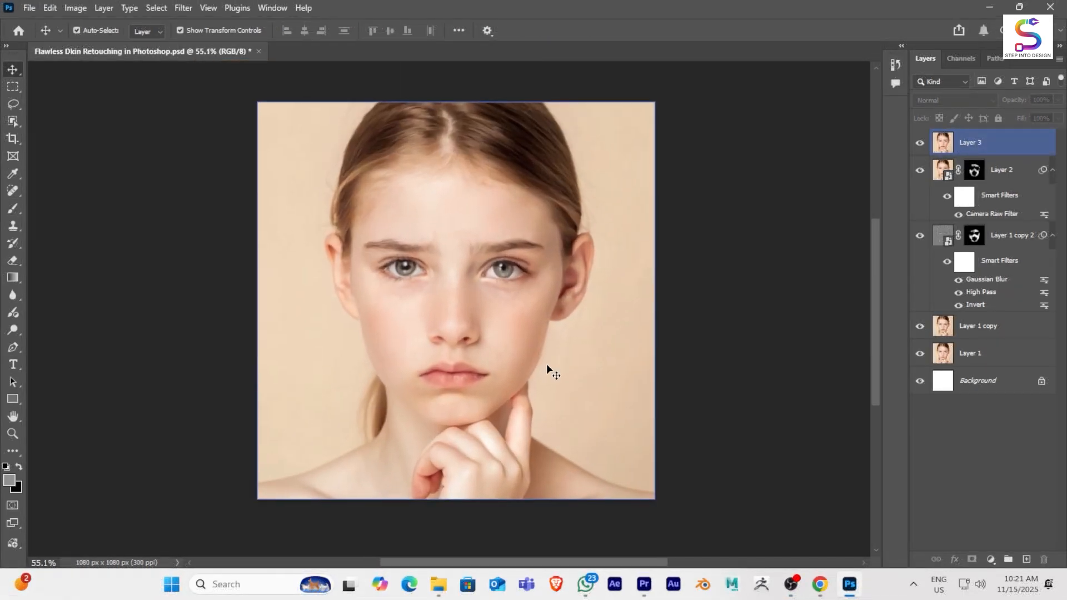
scroll(545, 367, "up", 3)
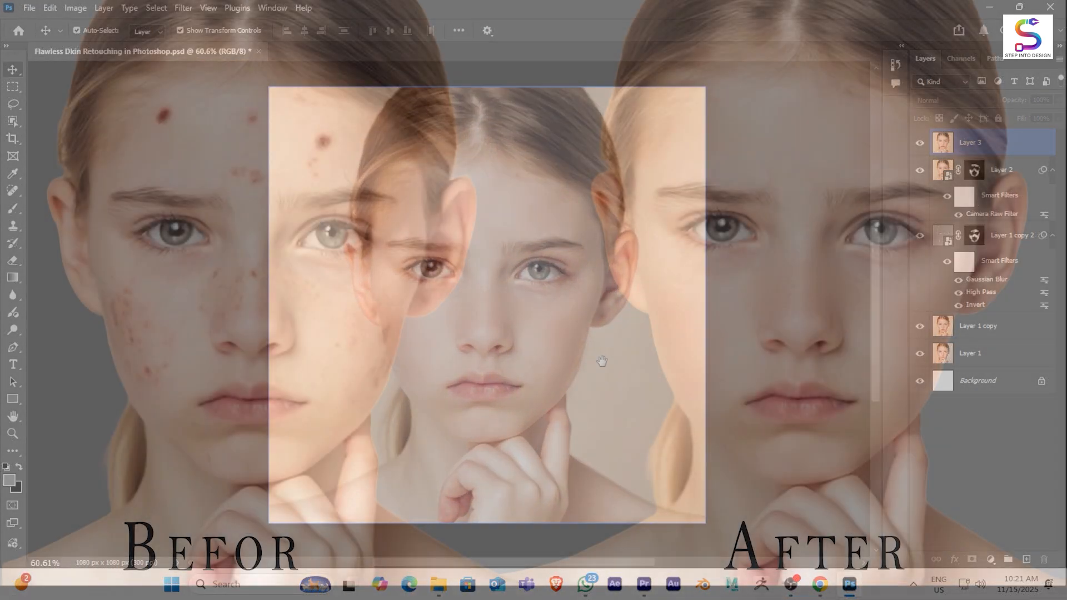